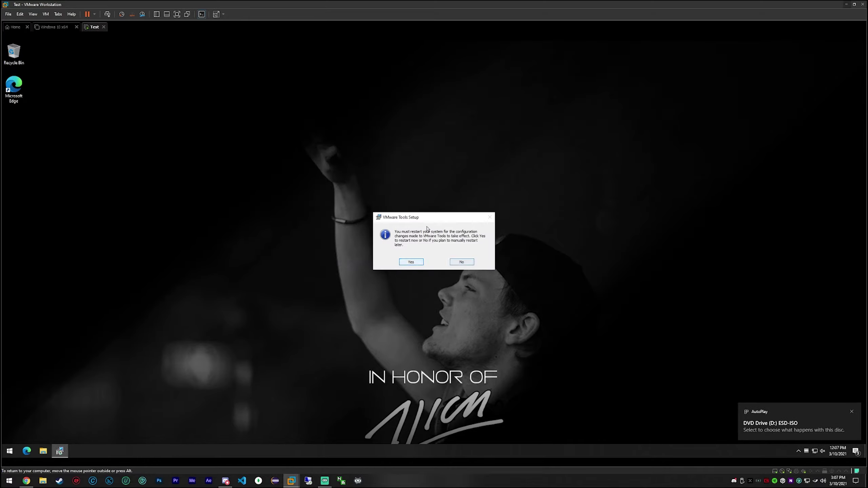
- Restart the virtual machine so the VMware Tools changes take effect
left_click(411, 262)
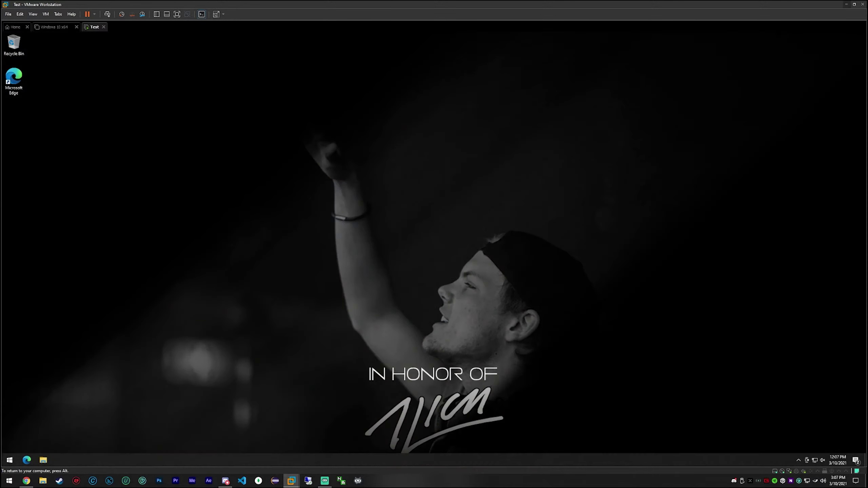
- Search for google chrome in Microsoft Edge and download Chrome with usage statistics and crash reports turned off
double_click(14, 79)
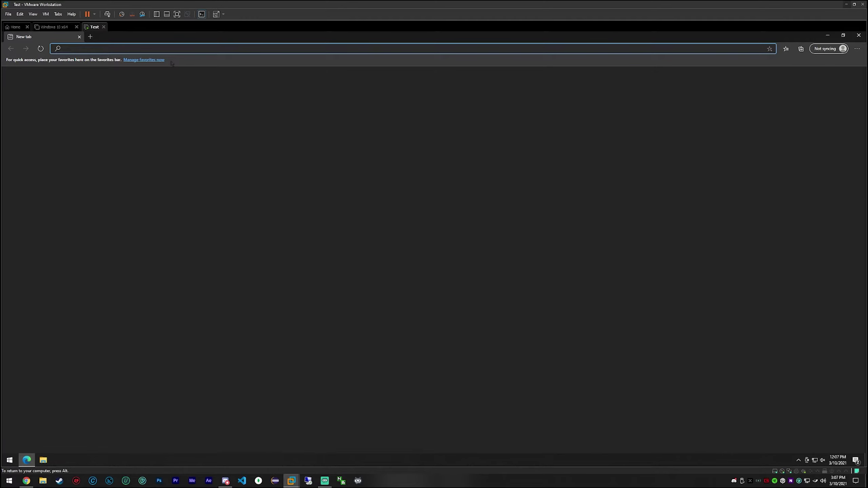
type("google")
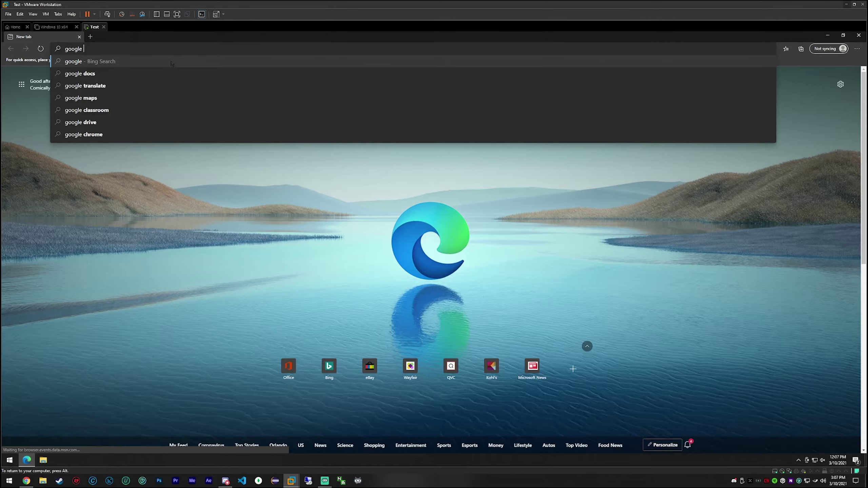
type(" chrome")
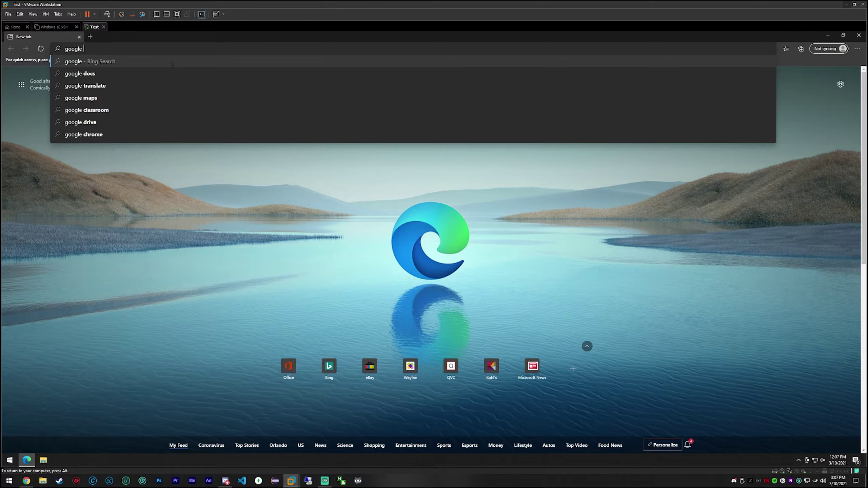
key("Return")
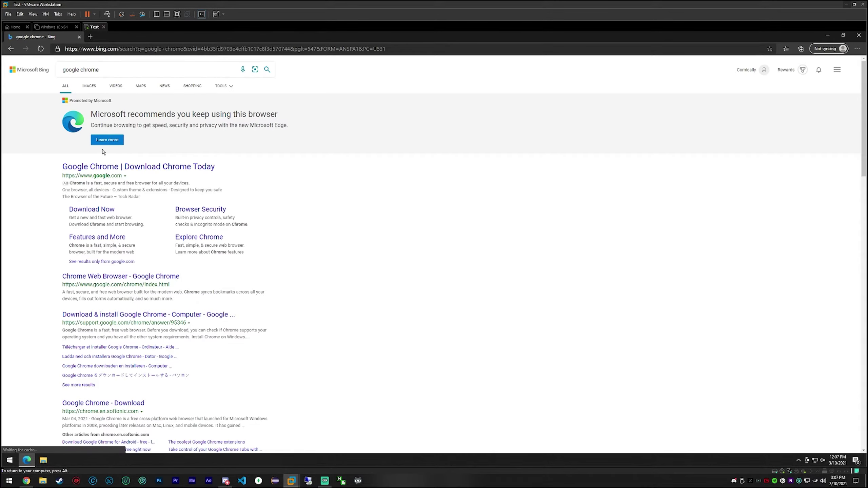
left_click(137, 167)
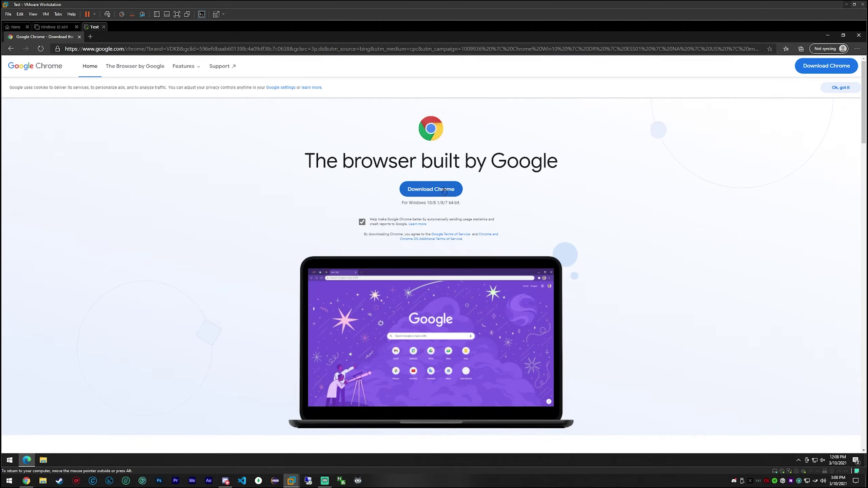
left_click(362, 221)
left_click(431, 189)
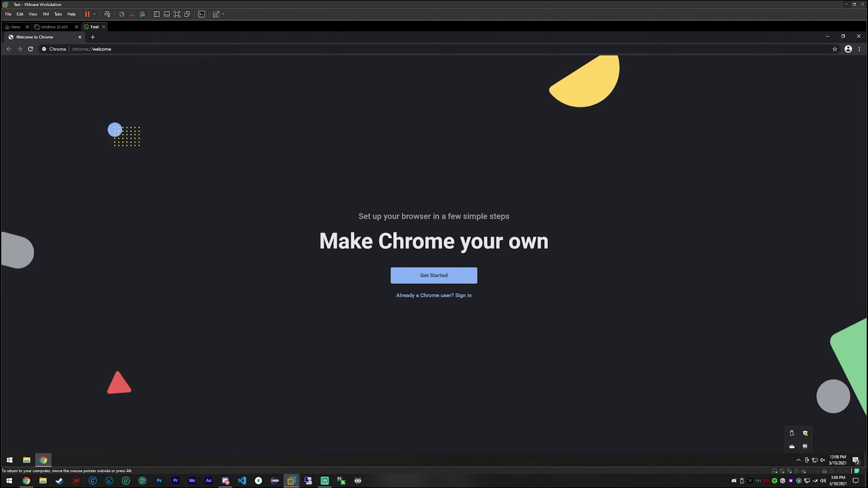
left_click(127, 55)
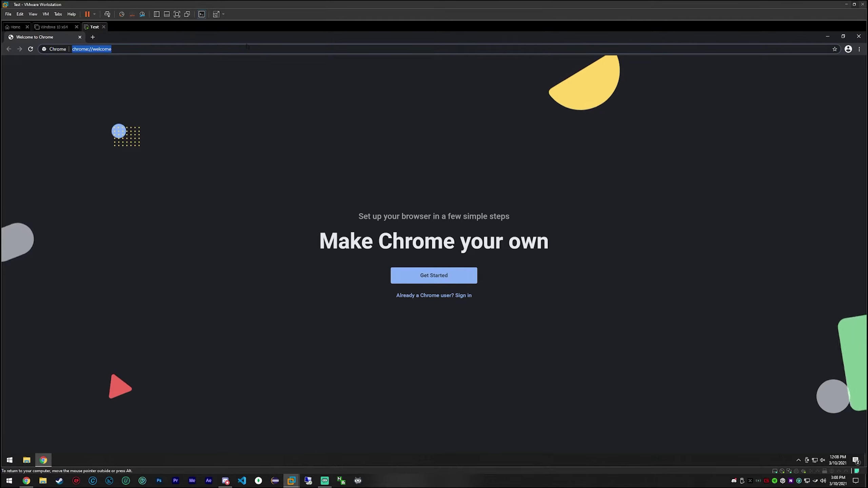
type("google")
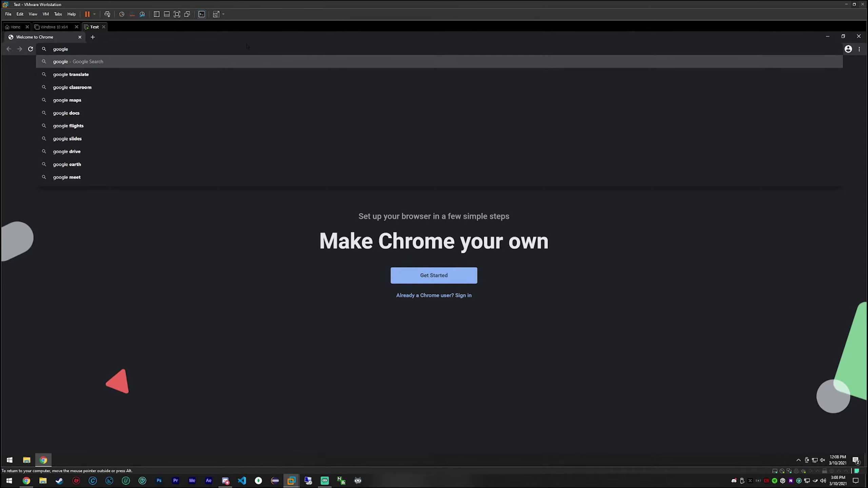
key("ctrl+a")
key("BackSpace")
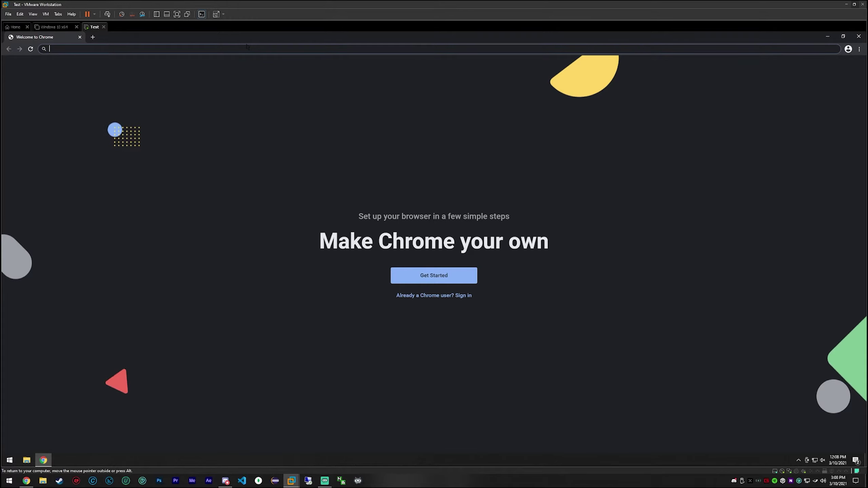
- Search for driver booster and download Driver Booster 8 Free from the IObit site
type("driver booster")
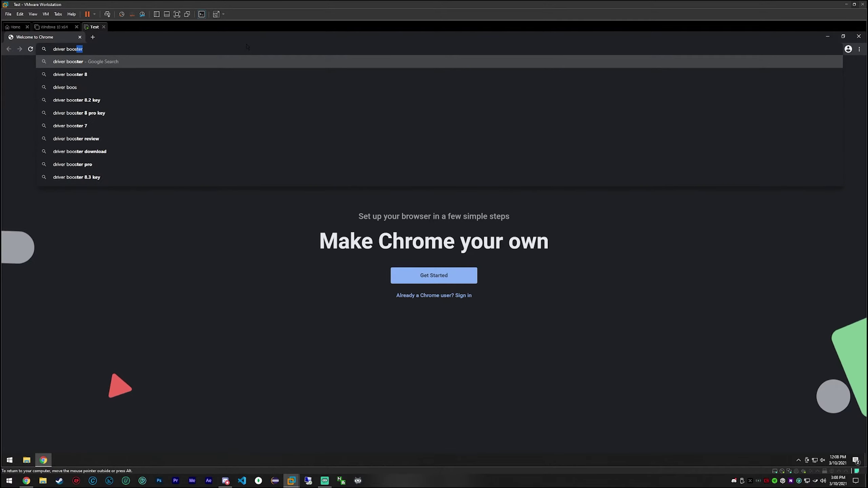
key("Return")
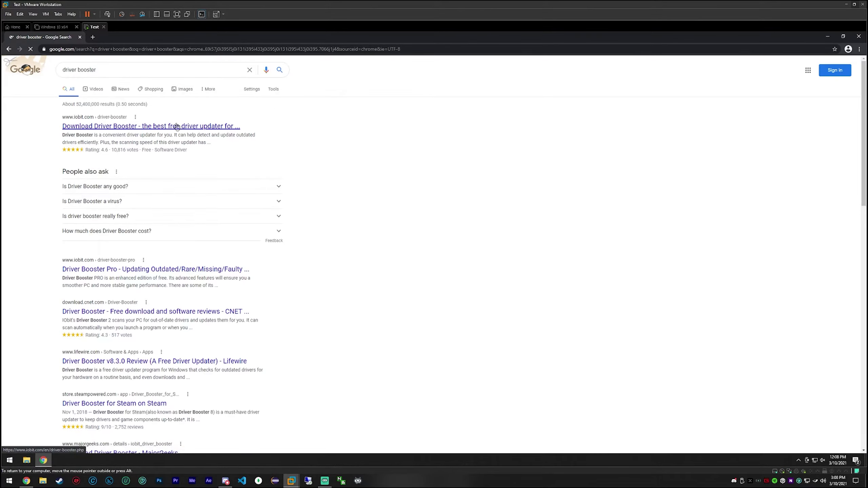
left_click(175, 124)
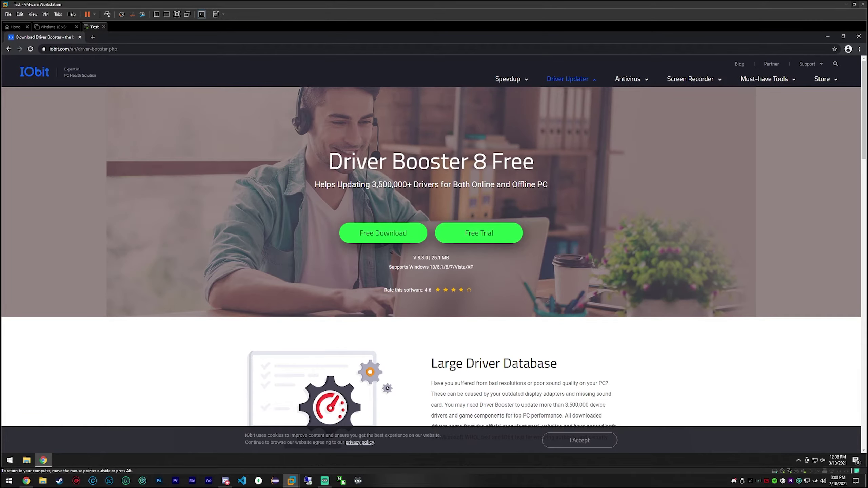
left_click(390, 235)
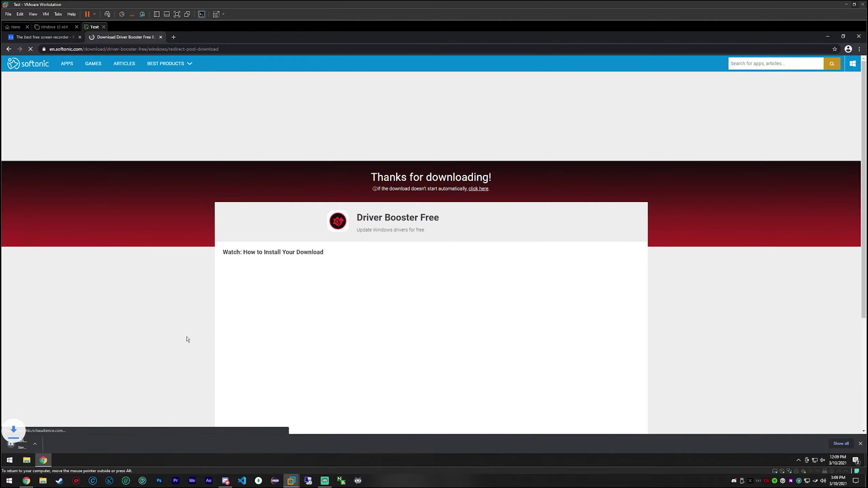
- Run the downloaded Driver Booster 8 setup with permission to change the device, and close the browser
left_click(58, 444)
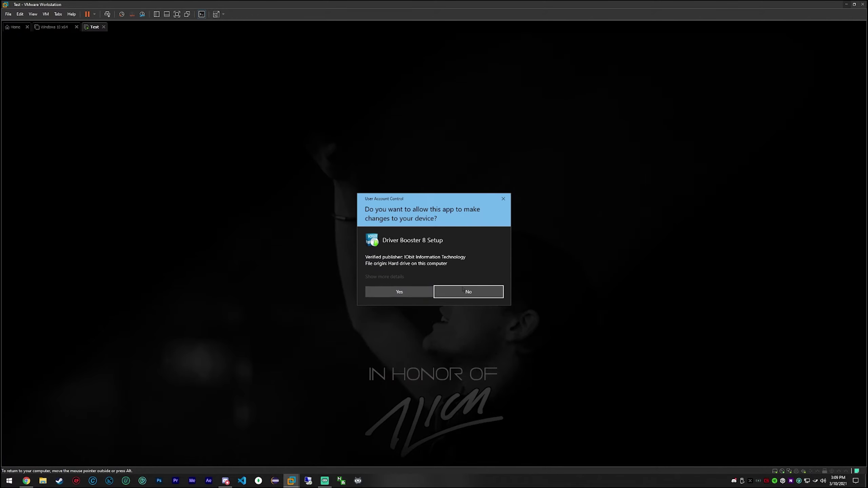
left_click(399, 292)
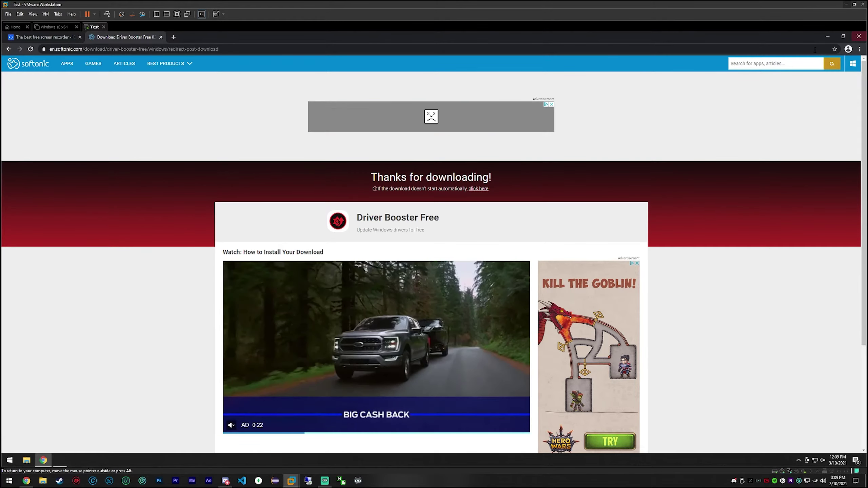
left_click(857, 39)
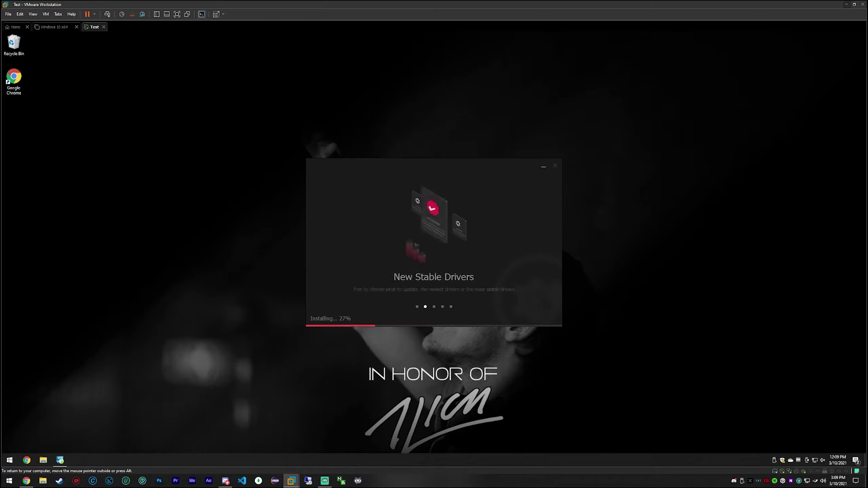
- Disable the VMware Tools notification icon and empty the Recycle Bin
right_click(799, 460)
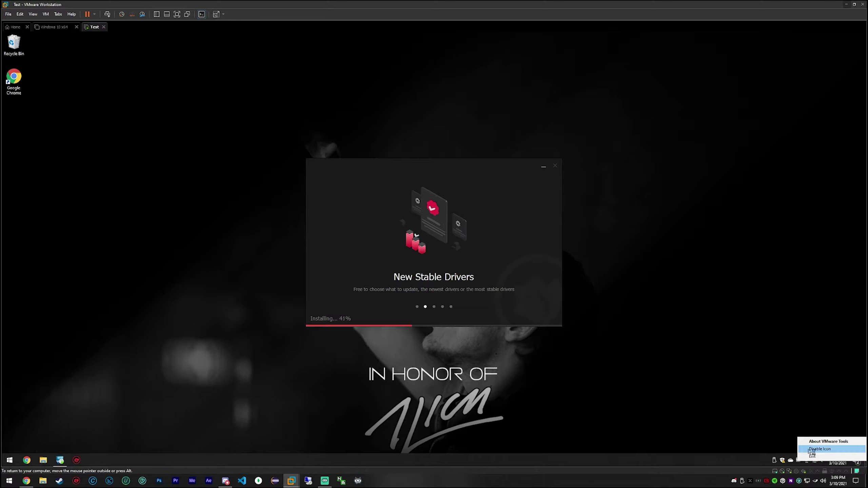
left_click(820, 449)
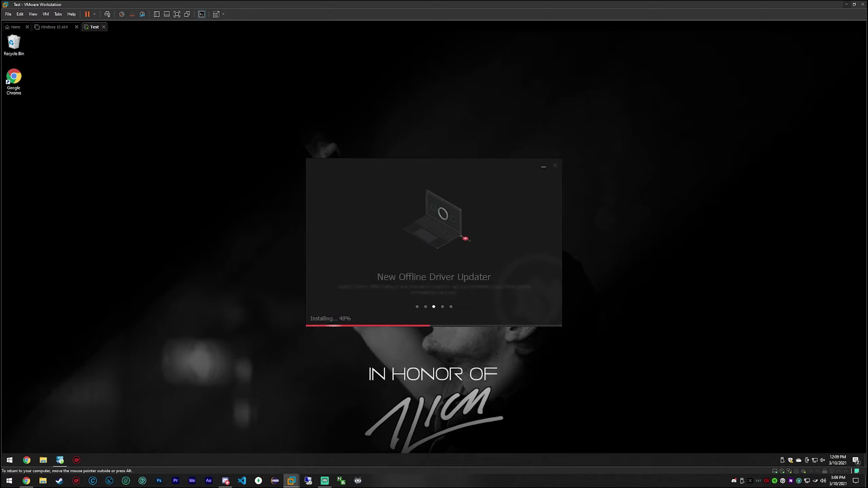
right_click(12, 50)
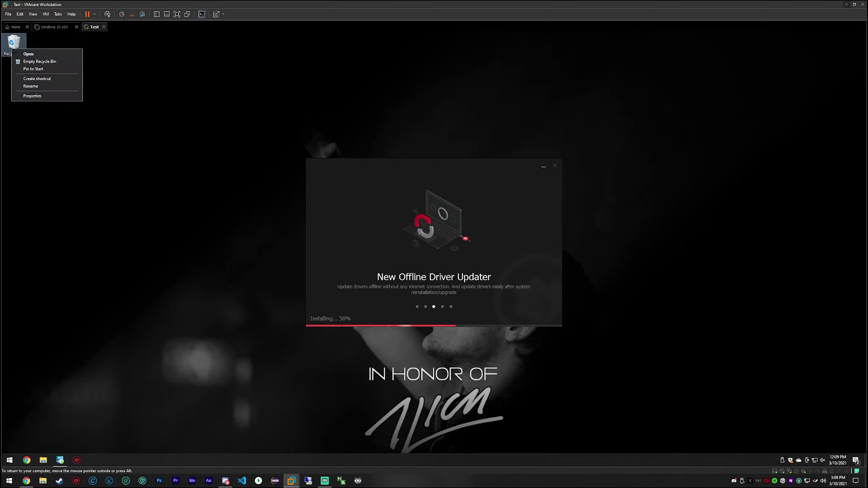
left_click(39, 62)
left_click(462, 252)
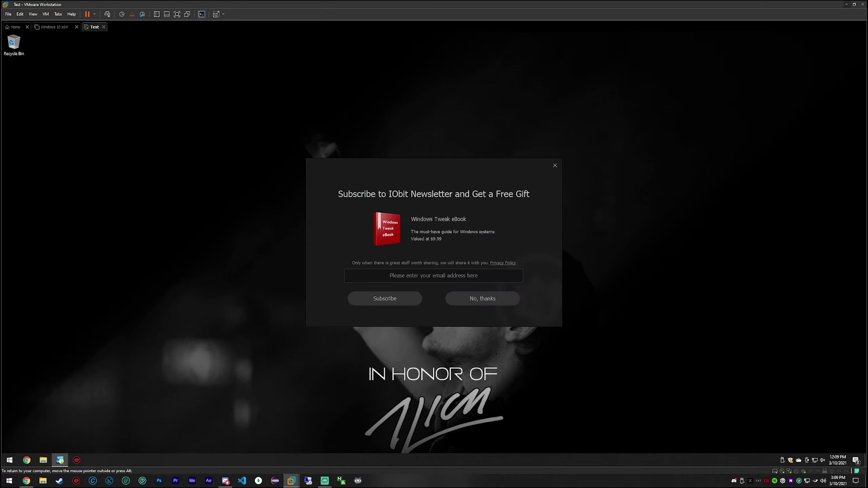
- Finish the Driver Booster setup without subscribing to the newsletter, and run a driver scan
left_click(482, 299)
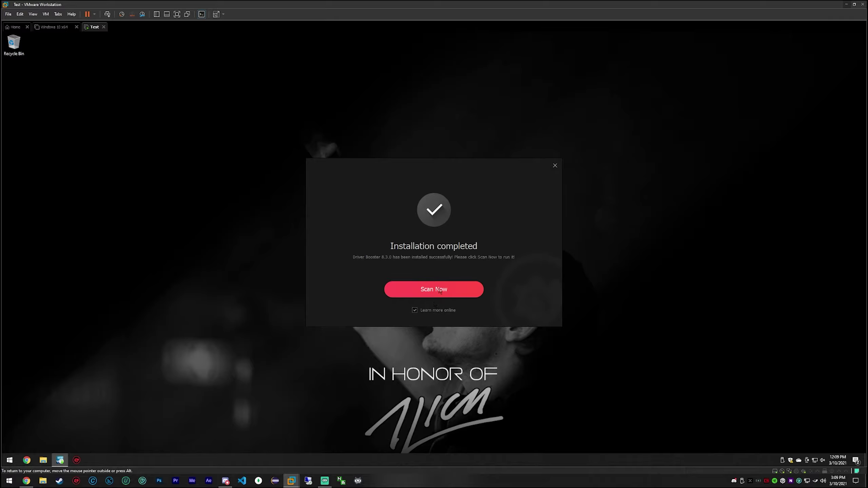
left_click(435, 296)
left_click_drag(279, 58, 394, 119)
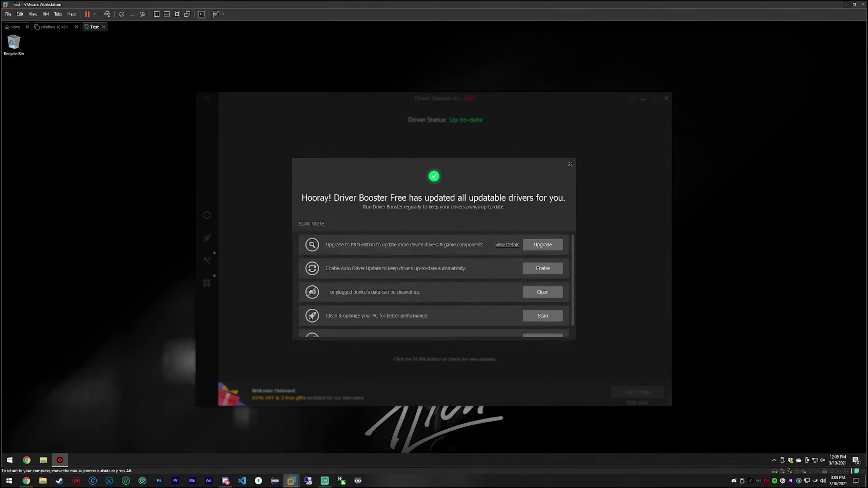
left_click(571, 164)
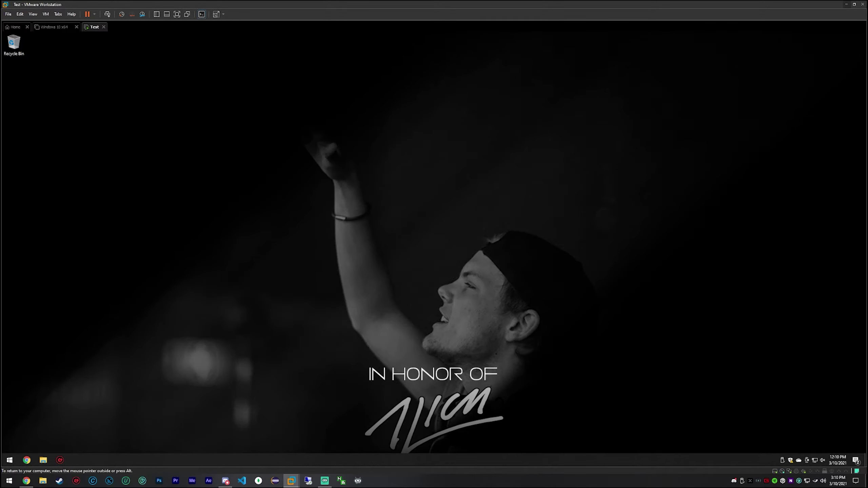
- Open Device Manager in the virtual machine and move its window away from the desktop's edge
left_click(10, 461)
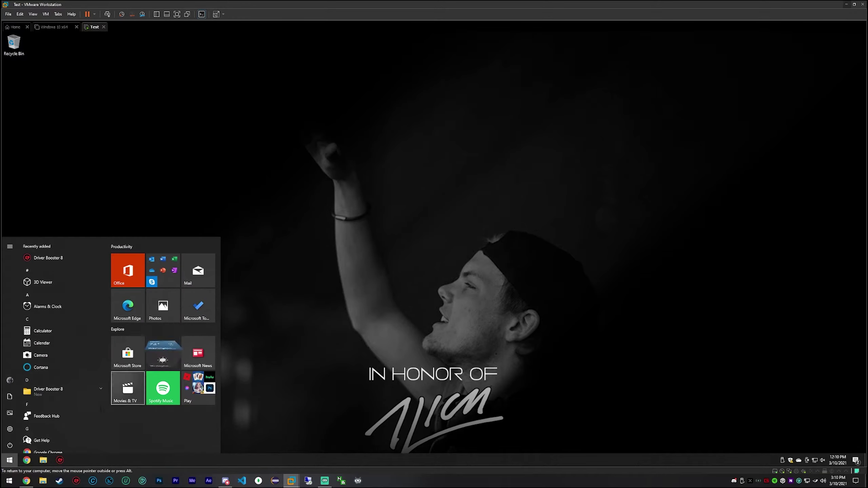
right_click(10, 460)
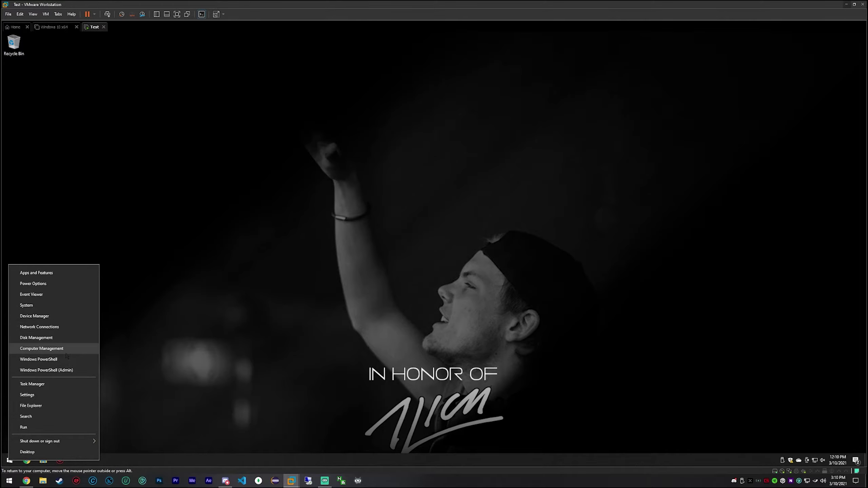
left_click(37, 316)
left_click_drag(209, 54, 288, 76)
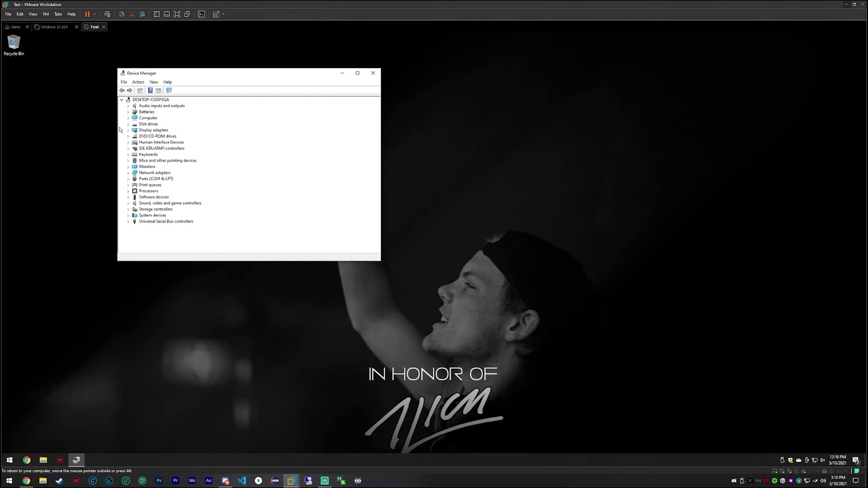
- Examine the devices listed under Computer, Disk drives, Display adapters, DVD/CD-ROM drives, Human Interface Devices, Keyboards, and Mice and other pointing devices
left_click(128, 118)
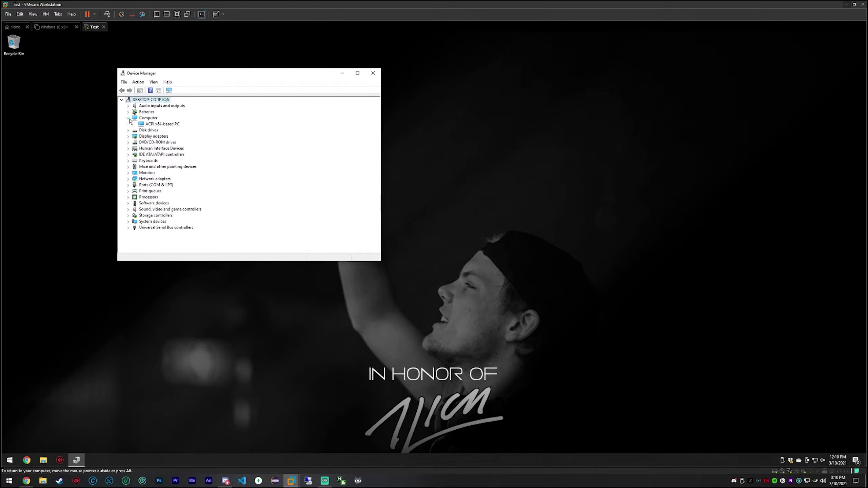
left_click(129, 131)
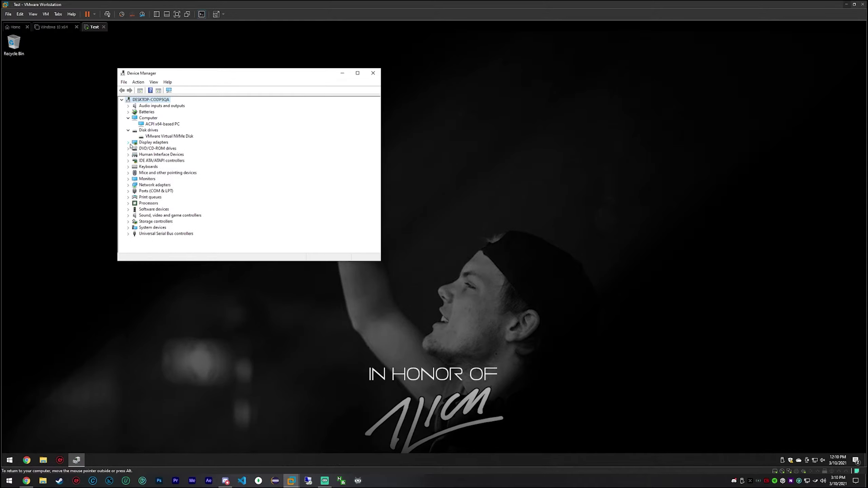
left_click(129, 143)
left_click(129, 155)
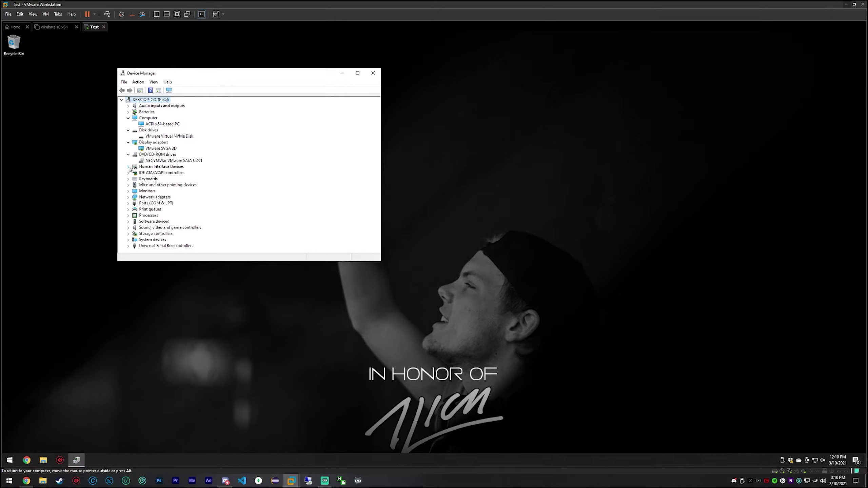
left_click(128, 167)
left_click(129, 191)
left_click(128, 203)
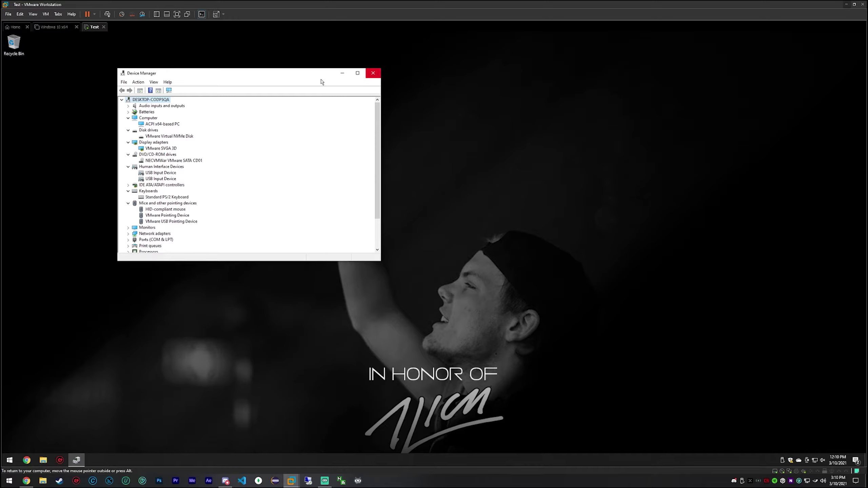
left_click_drag(282, 78, 248, 74)
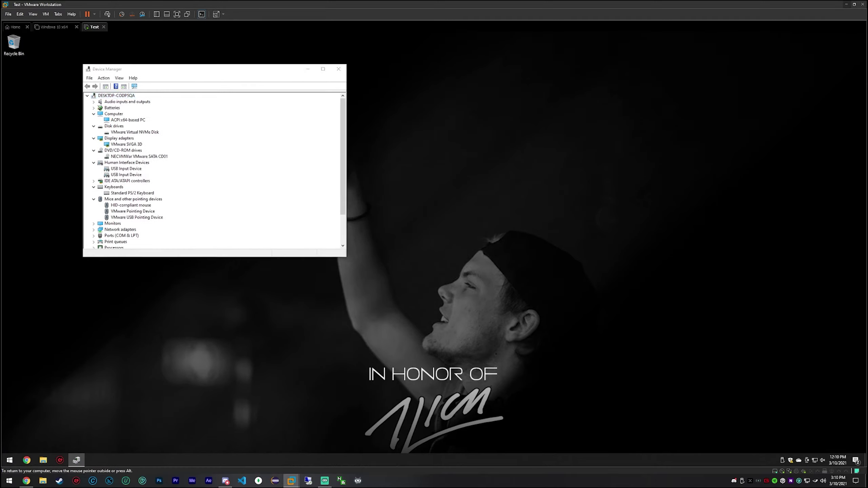
- Run regedit and allow Registry Editor to make changes to the device
key("super+r")
type("r")
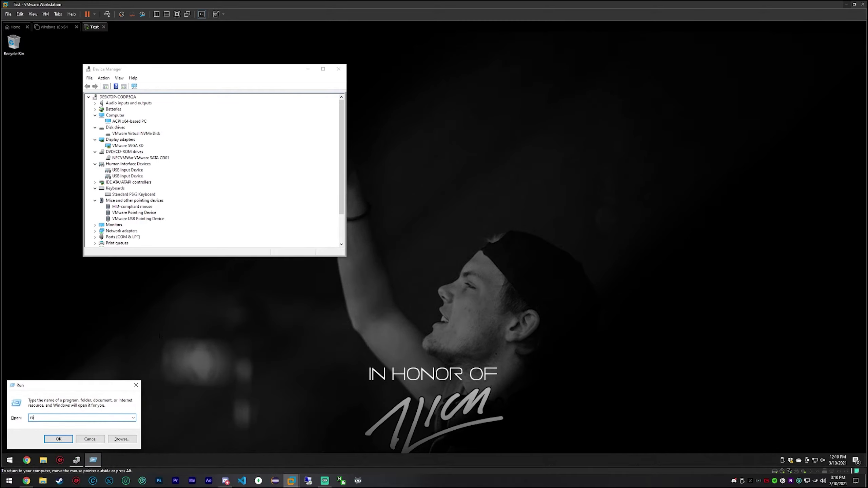
type("egedit")
key("Return")
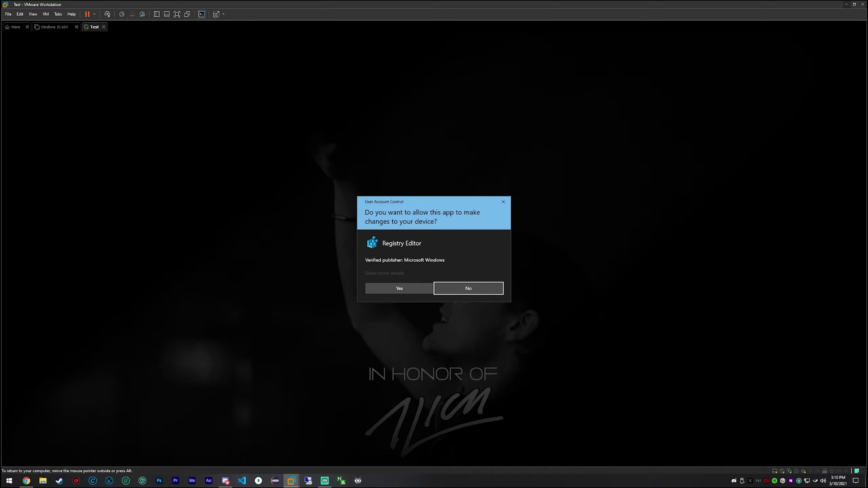
left_click(400, 288)
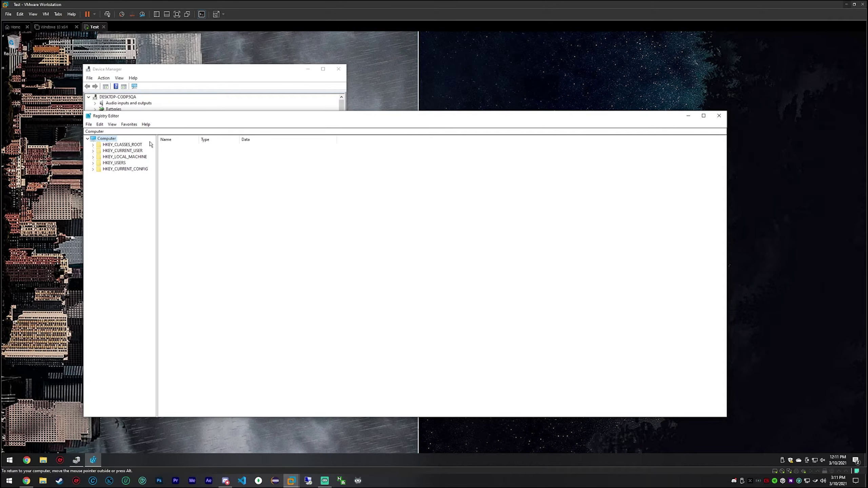
- Maximize the Registry Editor and open the key HKEY_LOCAL_MACHINE\SYSTEM\ControlSet001\Enum
left_click_drag(234, 122, 246, 64)
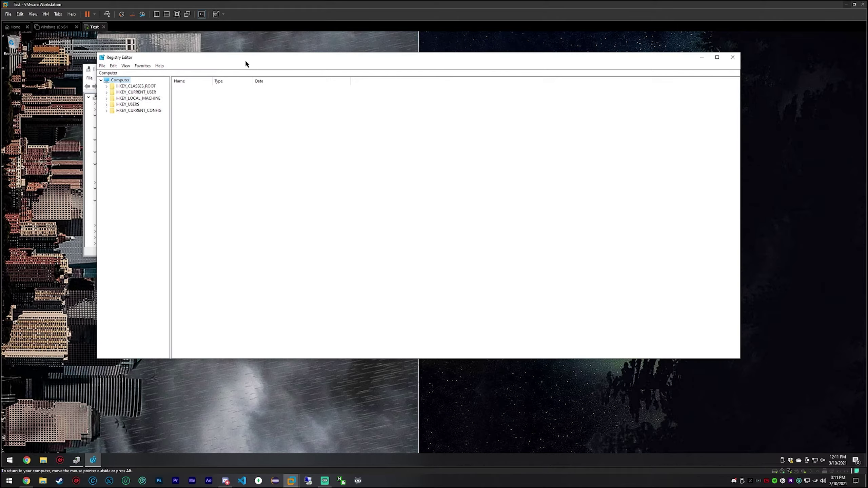
left_click(718, 57)
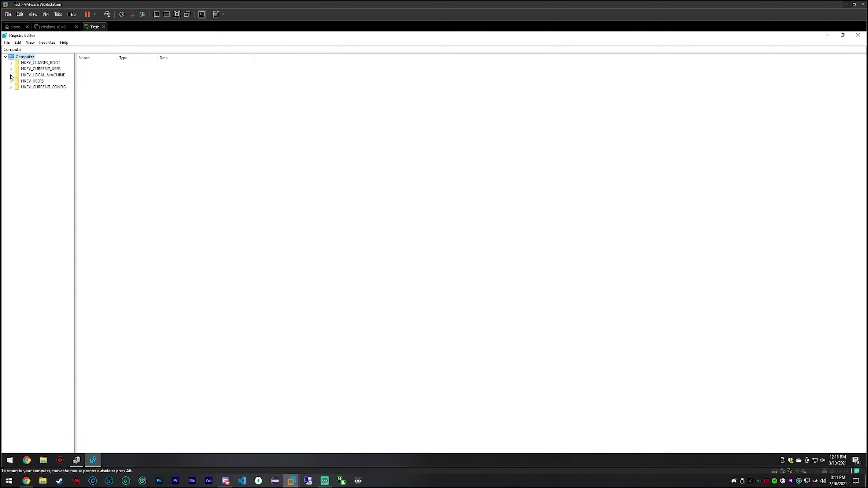
left_click(11, 75)
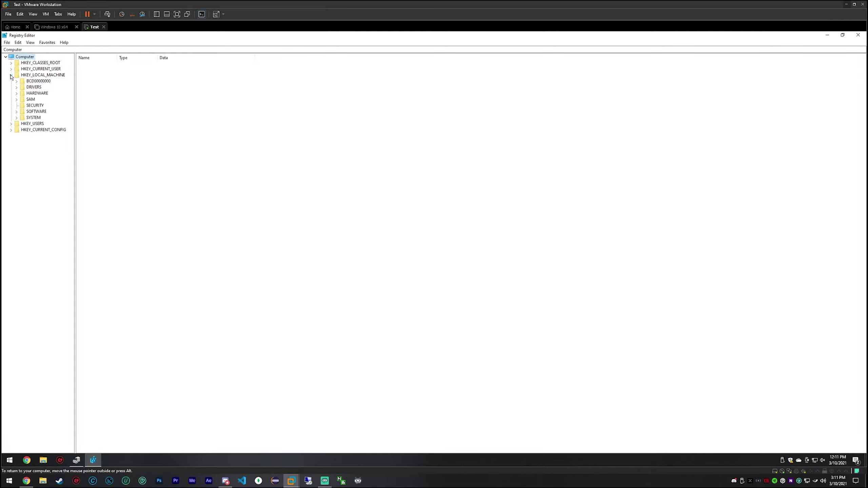
left_click(16, 118)
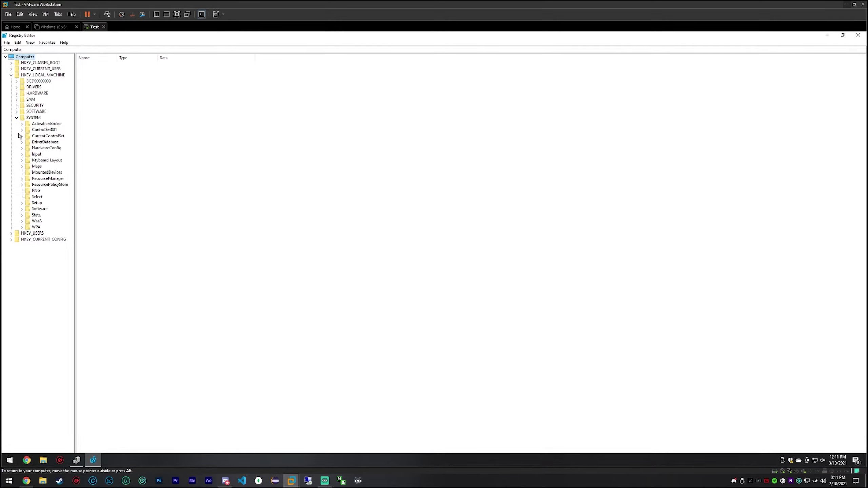
left_click(25, 131)
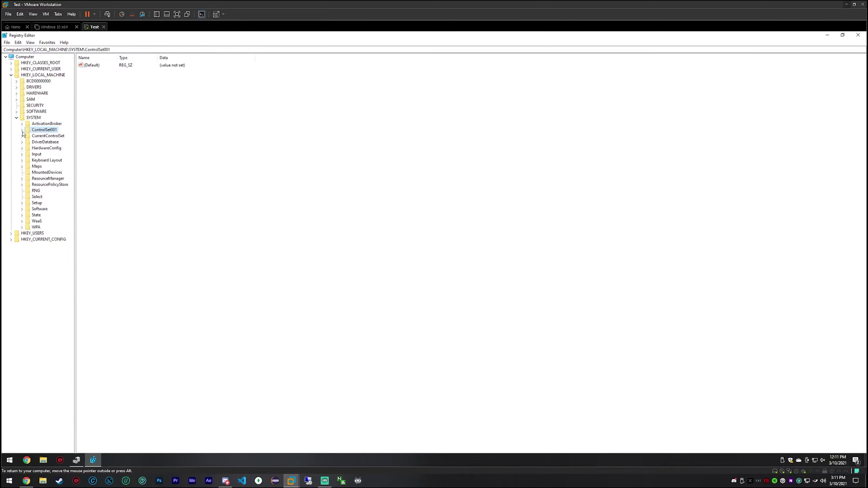
left_click(23, 131)
left_click(42, 144)
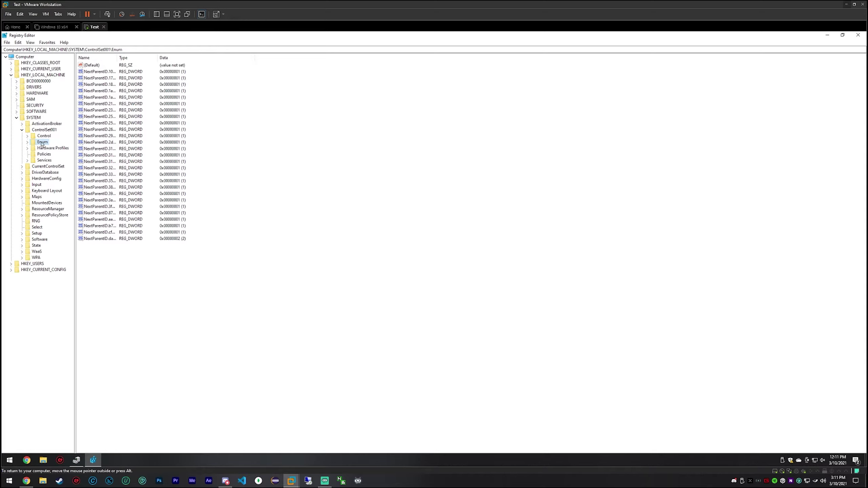
- Search the Enum key for the disk drive class GUID 4d36e967-e325-11ce-bfc1-08002be10318
right_click(42, 144)
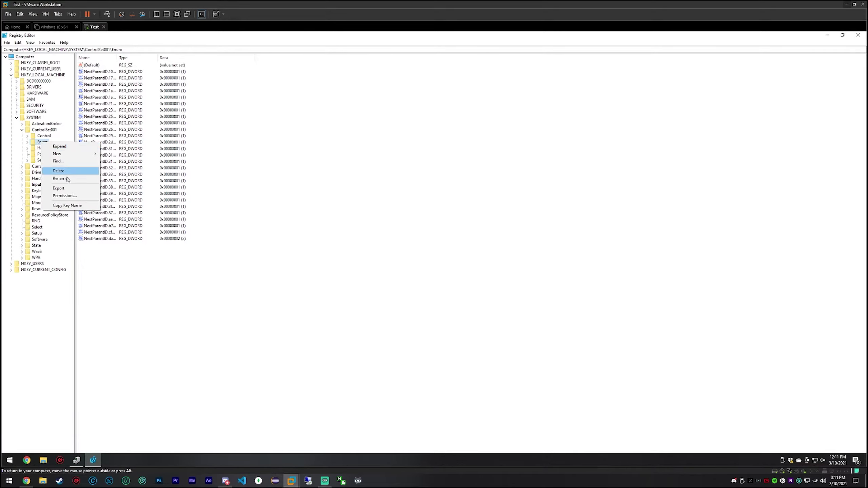
left_click(58, 161)
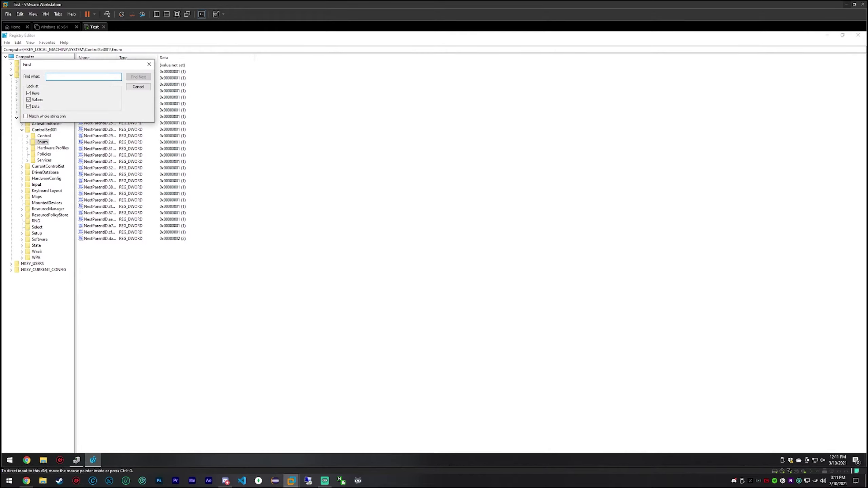
key("alt+Tab")
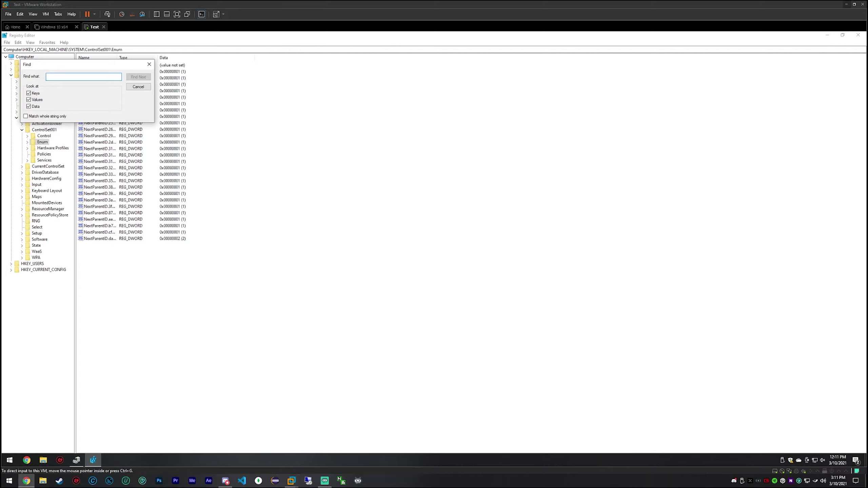
left_click(84, 74)
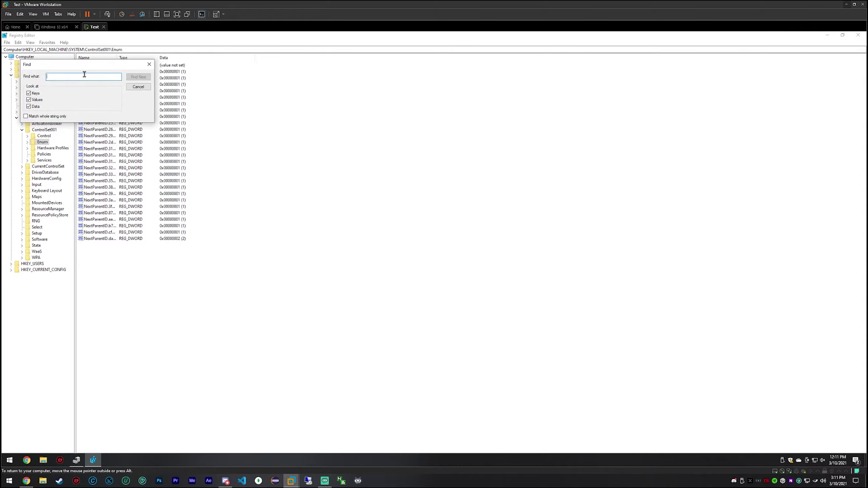
type("4d36e967-e325-11ce-bfc1-08002be10318")
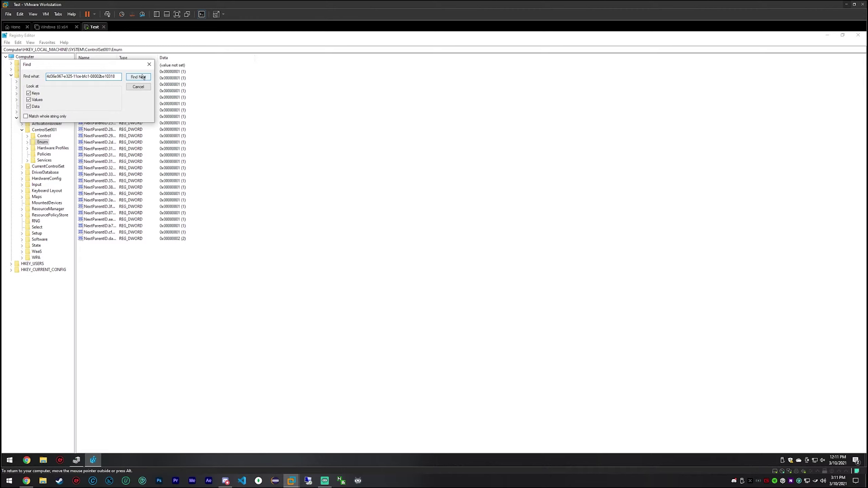
left_click(139, 78)
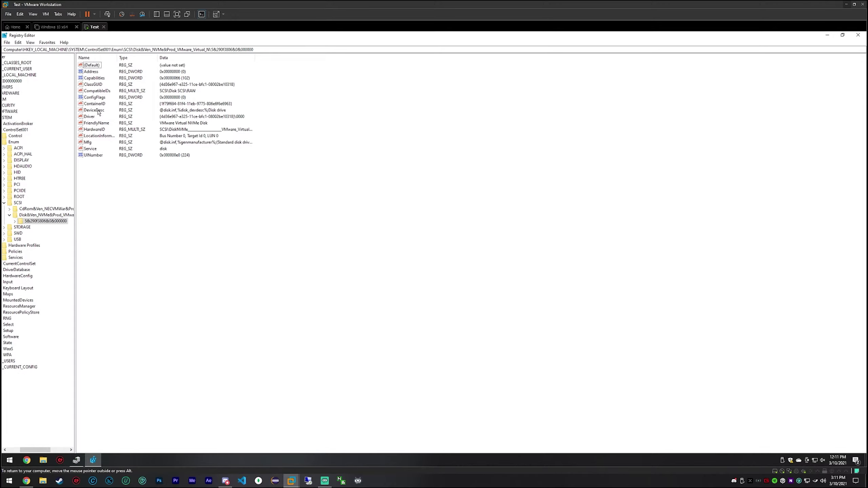
- Set the virtual NVMe disk's FriendlyName value to Samsung 1TB SSD
left_click(99, 123)
double_click(96, 124)
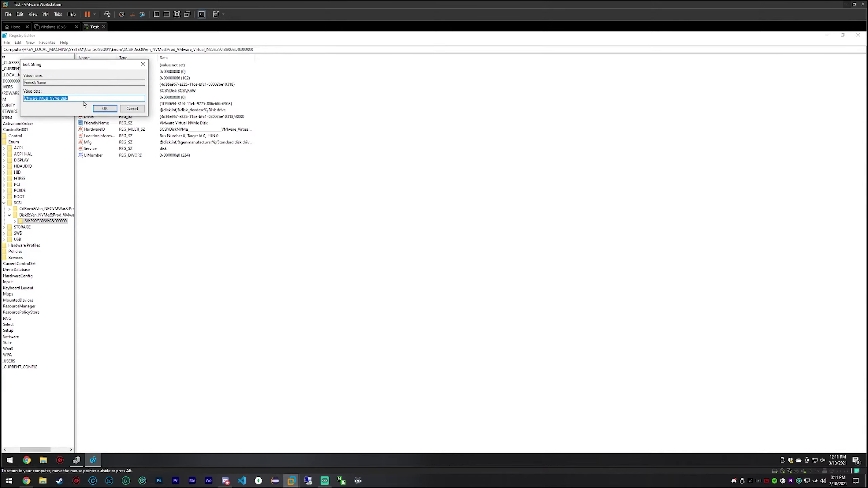
type("Samsung 1TB SSD")
key("Return")
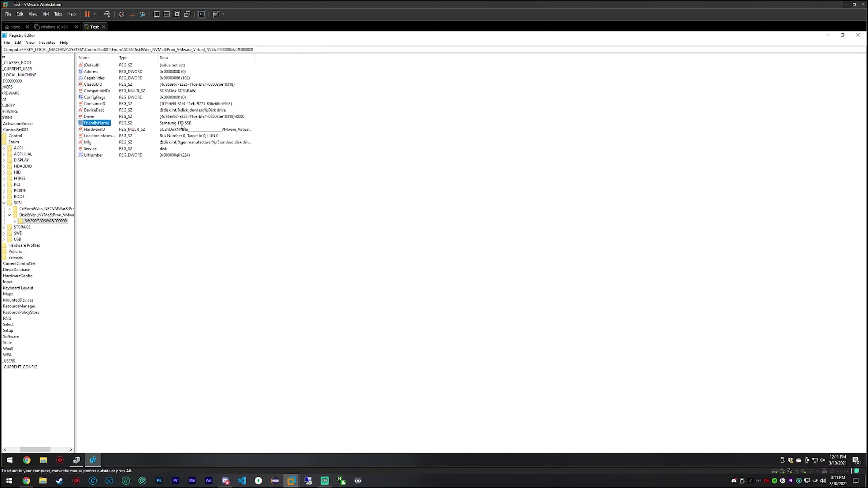
- Search the Enum key for the display adapter class GUID 4d36e968-e325-11ce-bfc1-08002be10318
key("ctrl+alt")
key("alt+Tab")
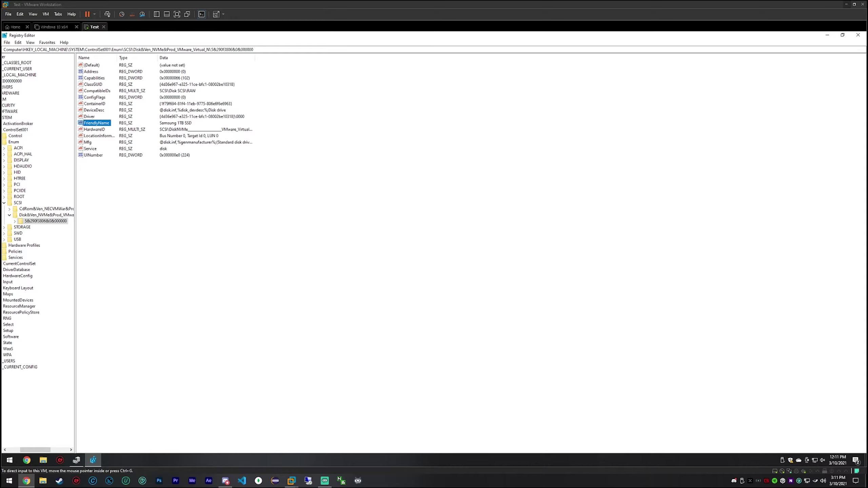
left_click(14, 143)
left_click(13, 143)
right_click(14, 143)
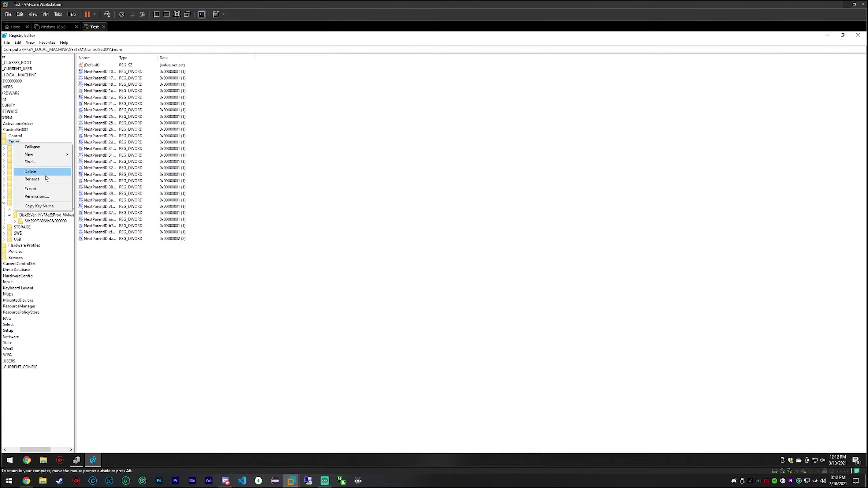
left_click(53, 161)
left_click(138, 76)
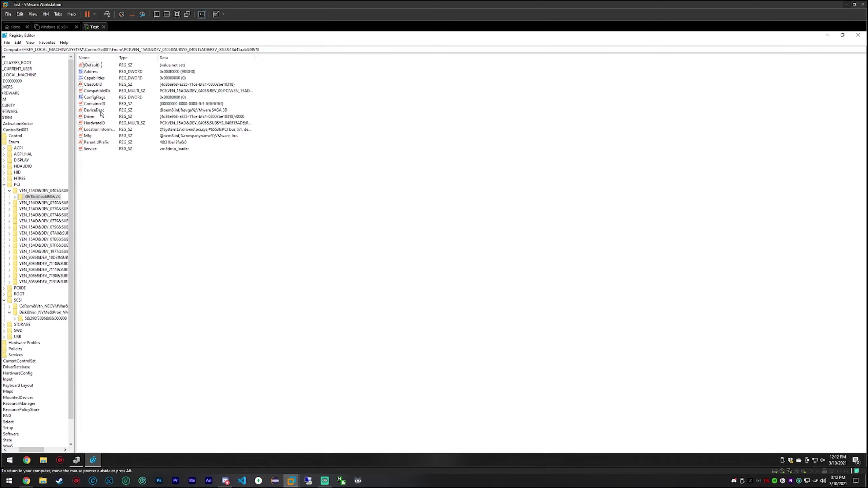
- Change the display adapter's DeviceDesc value to ASUS SVGA 3D
left_click(98, 111)
double_click(95, 110)
left_click_drag(94, 63, 192, 89)
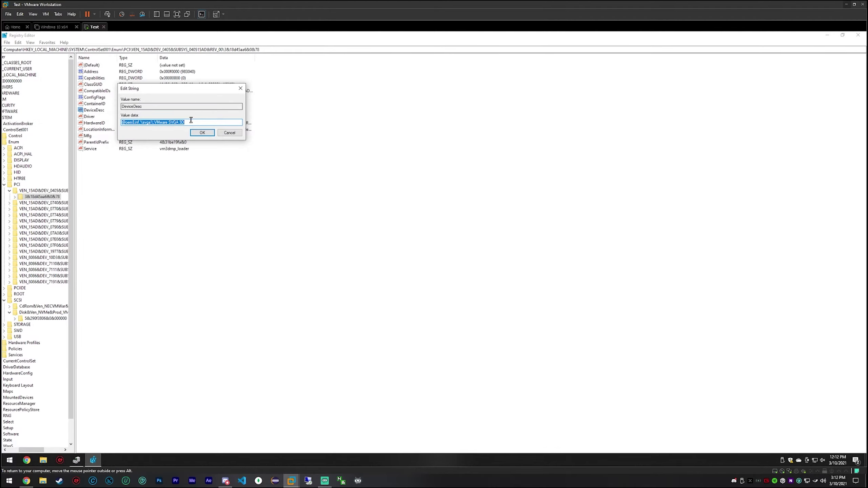
left_click(189, 122)
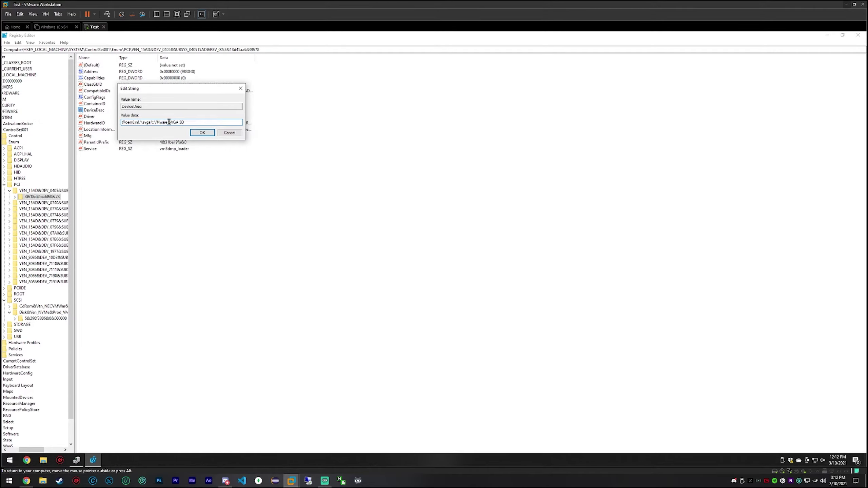
left_click_drag(168, 122, 40, 121)
key("BackSpace")
type("M")
key("BackSpace")
type("ASUS")
left_click(202, 133)
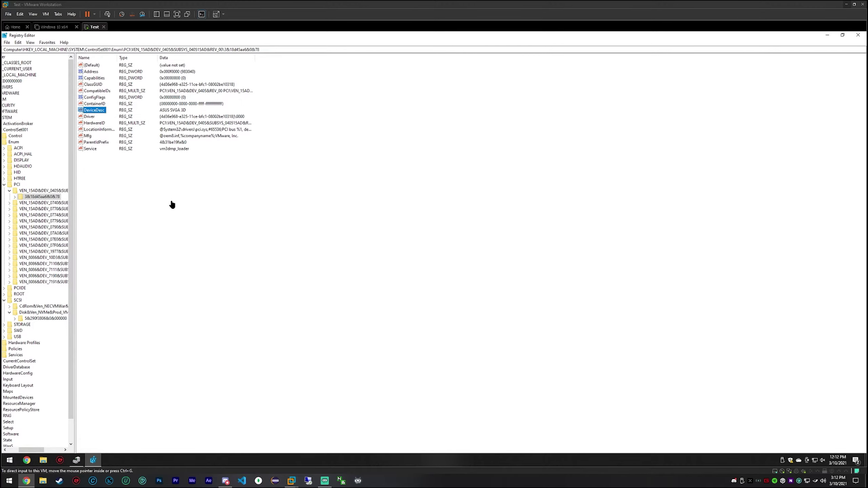
- Restore the Registry Editor to a smaller window and search the Enum key for the CD-ROM class GUID 4d36e965-e325-11ce-bfc1-08002be10318
left_click(15, 143)
double_click(197, 37)
left_click_drag(198, 38, 238, 51)
right_click(60, 156)
left_click(72, 176)
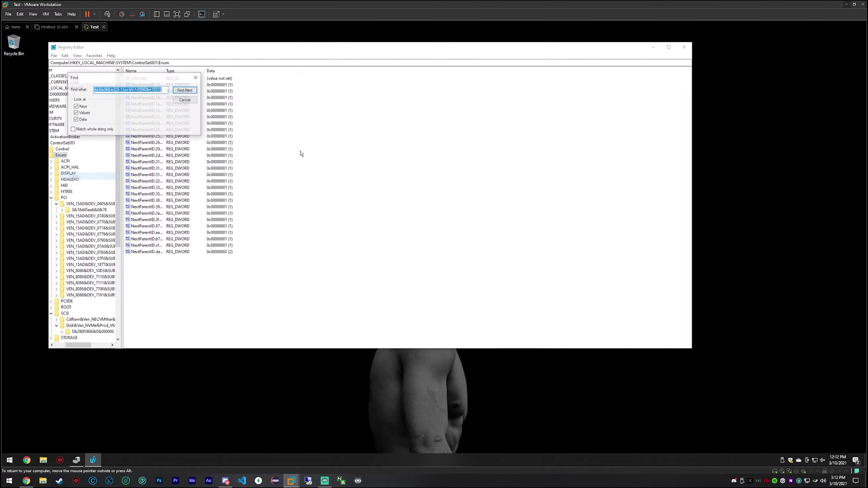
left_click(186, 91)
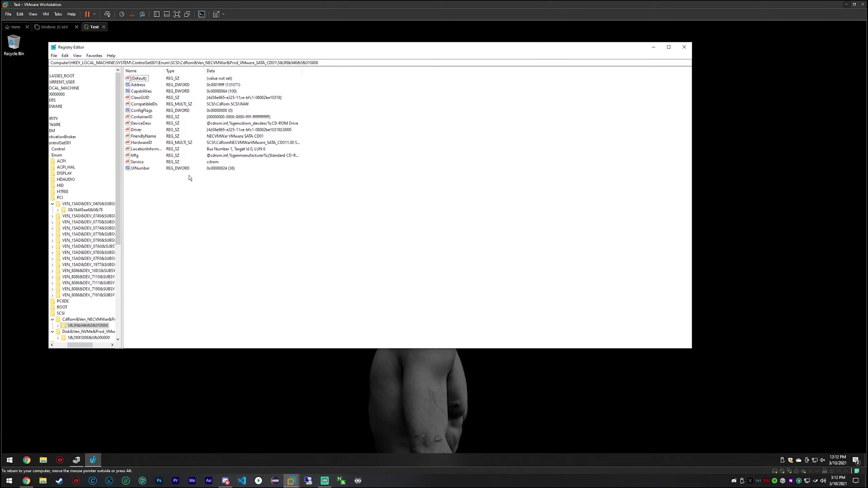
- Strip the NECVMWar VMware prefix from the CD-ROM drive's FriendlyName so that it reads SATA CD01
double_click(147, 136)
left_click(108, 113)
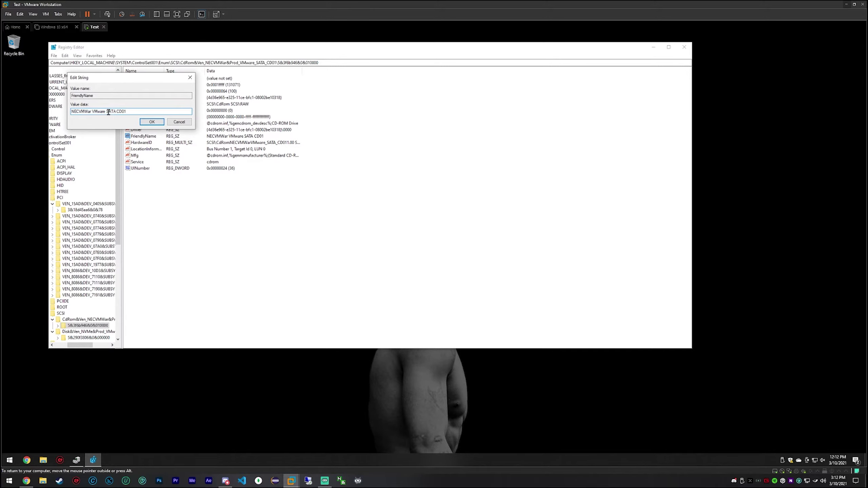
left_click_drag(106, 111, 72, 112)
key("BackSpace")
key("Return")
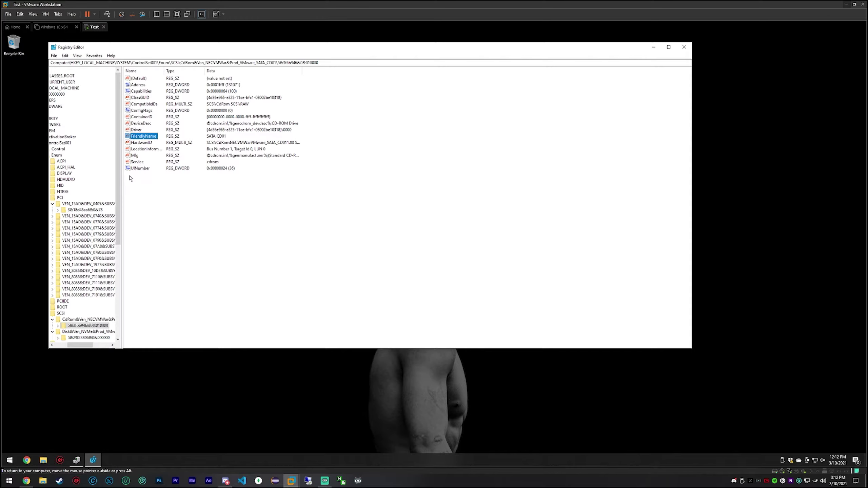
- Search the Enum key for the mouse class GUID 4d36e96f-e325-11ce-bfc1-08002be10318
key("ctrl+alt")
key("alt+Tab")
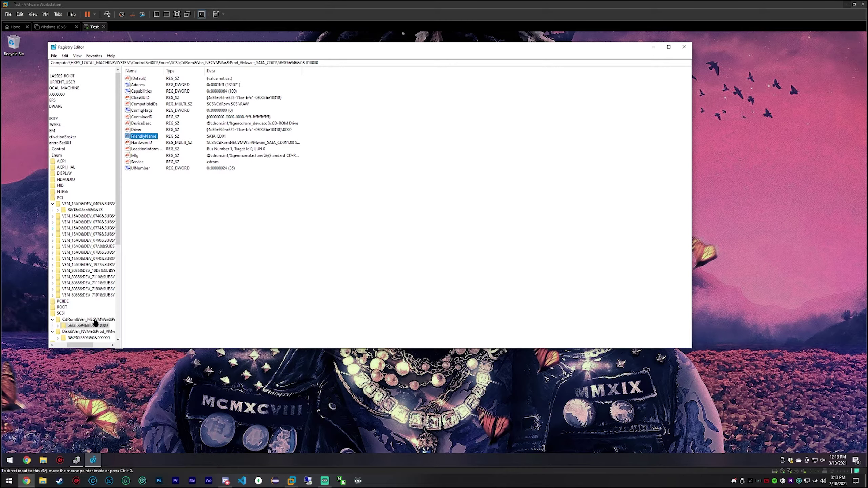
left_click(92, 346)
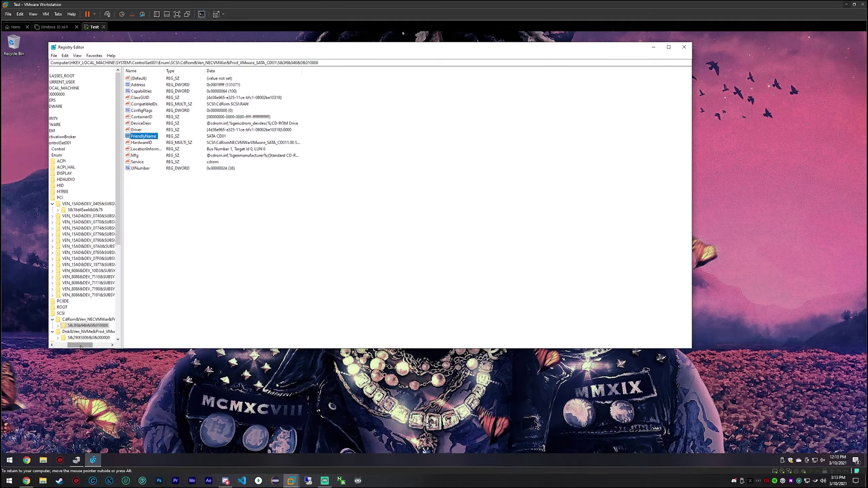
left_click(56, 155)
right_click(56, 156)
left_click(86, 176)
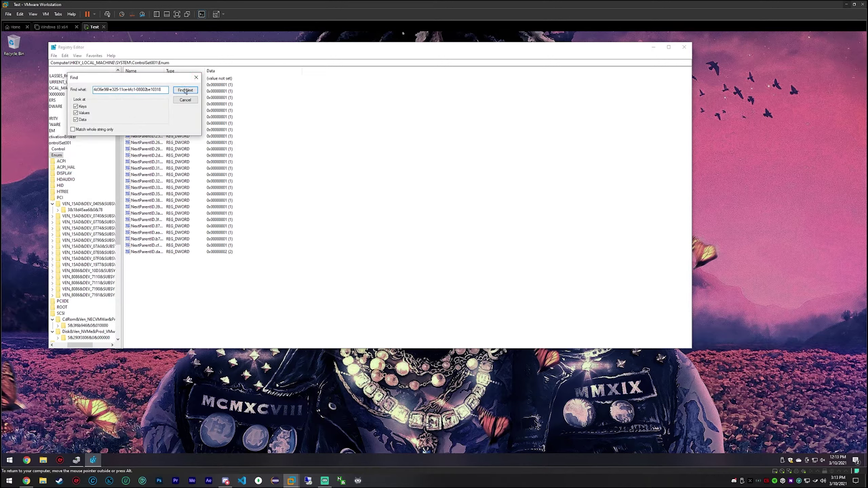
left_click(185, 90)
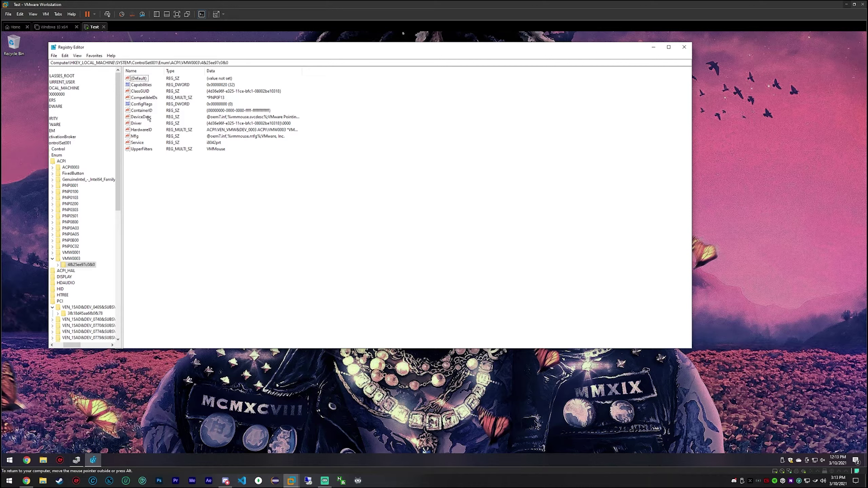
- Change the DeviceDesc value under VMW0003 to Microsoft Pointing Device
double_click(142, 117)
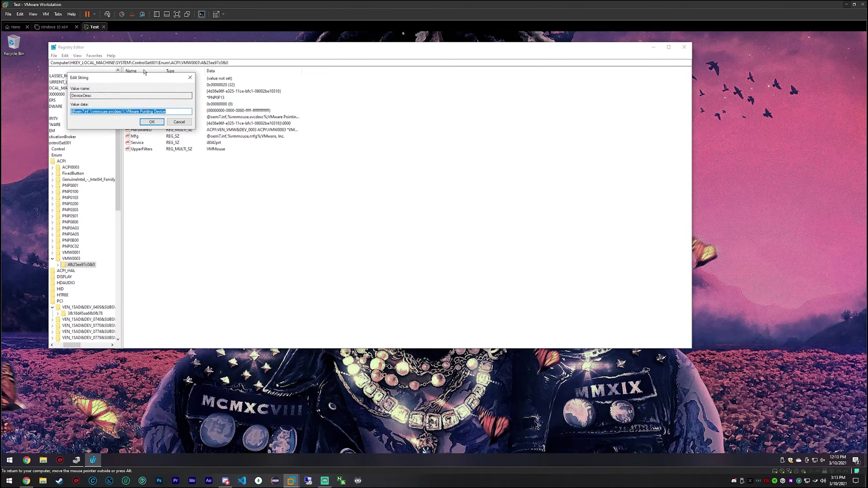
left_click(136, 111)
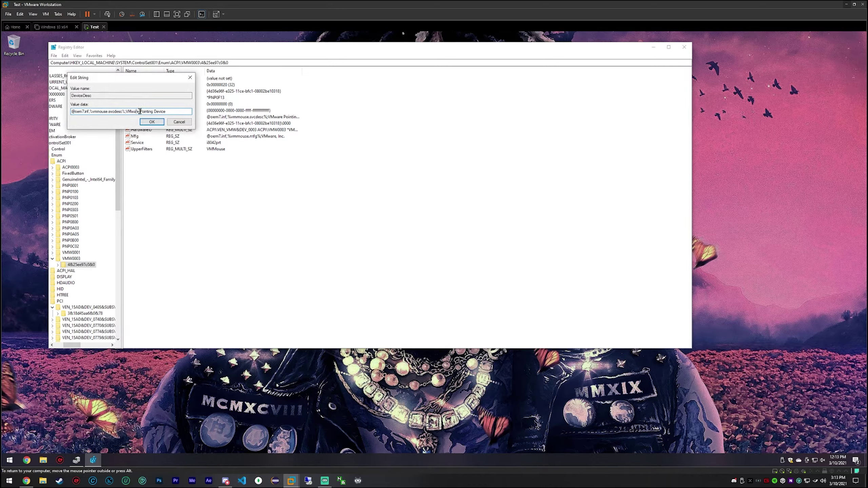
left_click_drag(139, 111, 13, 109)
type("Microsoft")
key("Return")
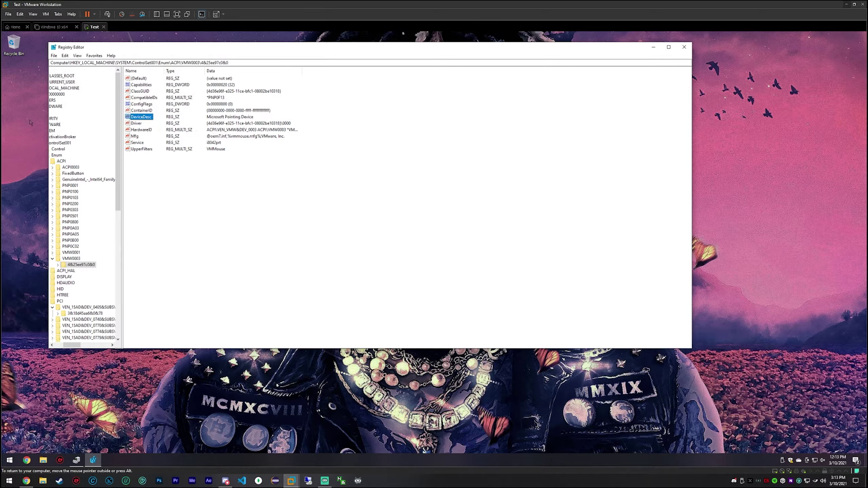
- Find the next mouse class GUID match and change the DeviceDesc under VID_0E0F&PID_0003&MI_00 to Microsoft USB Pointing Device
left_click(187, 202)
key("Down")
key("F3")
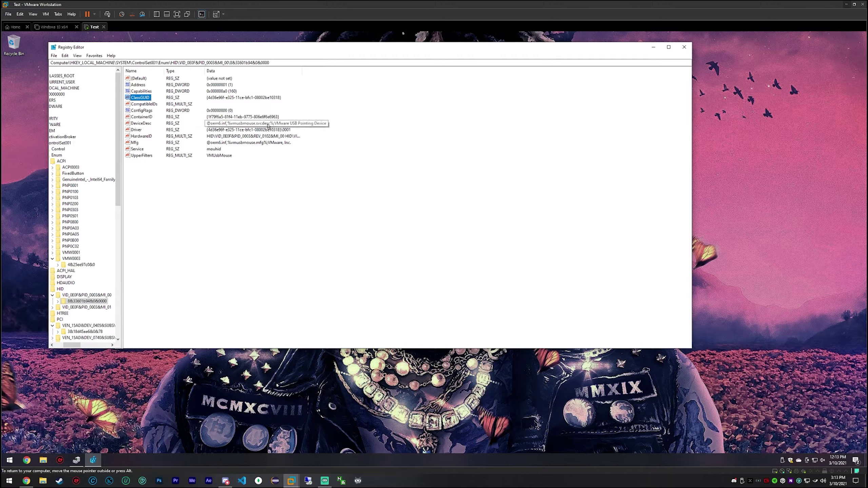
double_click(141, 124)
left_click(147, 111)
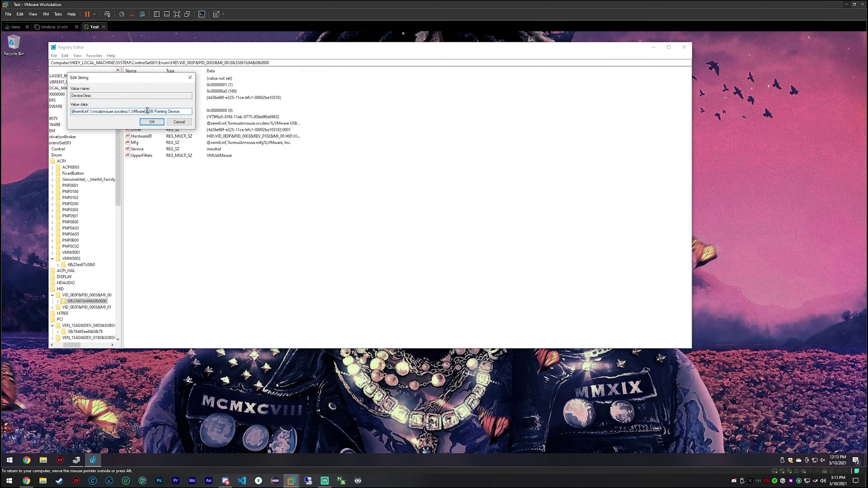
key("shift+Home")
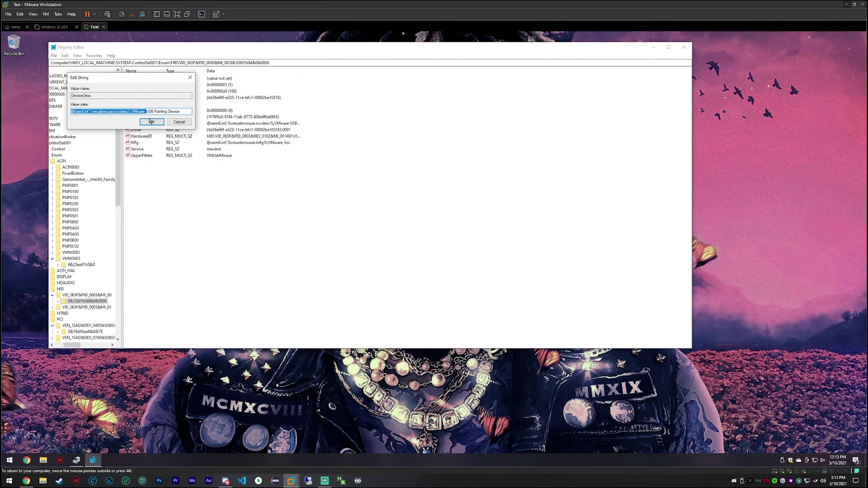
left_click_drag(147, 112, 76, 132)
type("Micros")
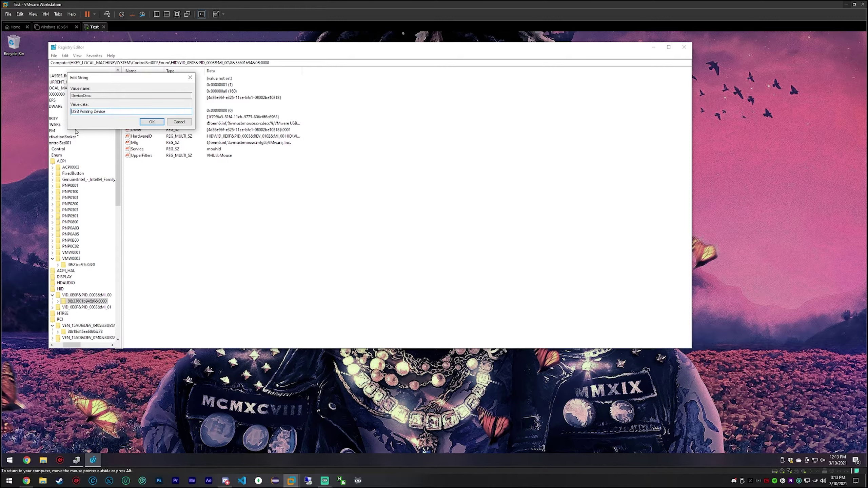
type("oft")
key("Return")
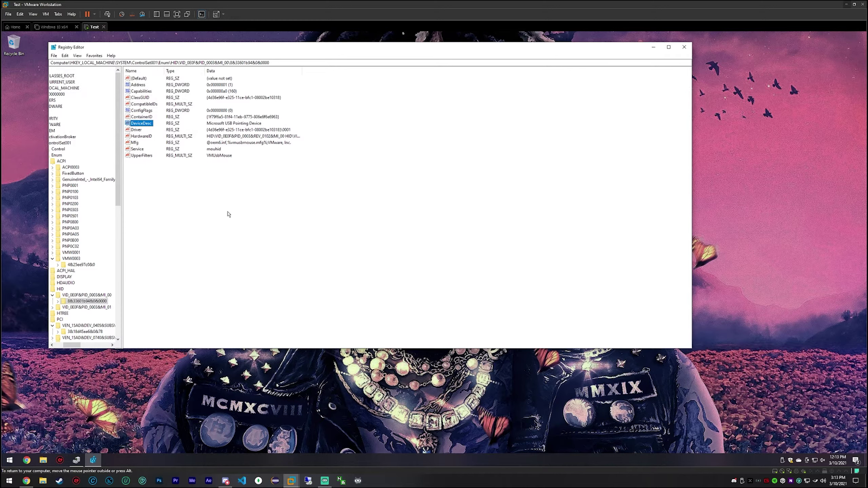
- Find the next match and change the DeviceDesc under VID_0E0F&PID_0003&MI_01 to Microsoft HID-compliant mouse
key("Down")
key("F3")
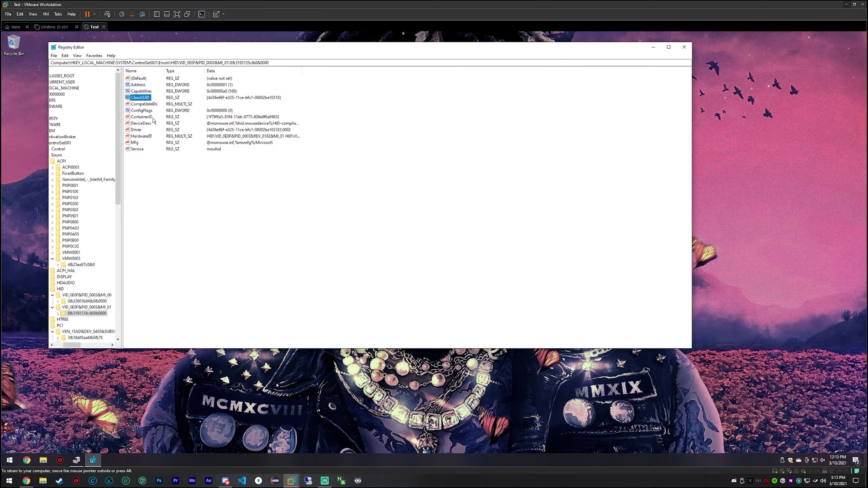
double_click(141, 123)
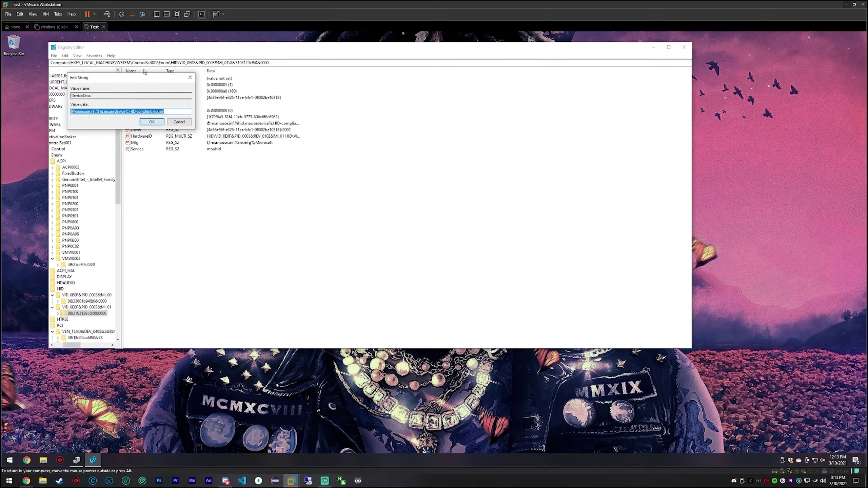
left_click_drag(166, 76, 233, 80)
left_click(200, 115)
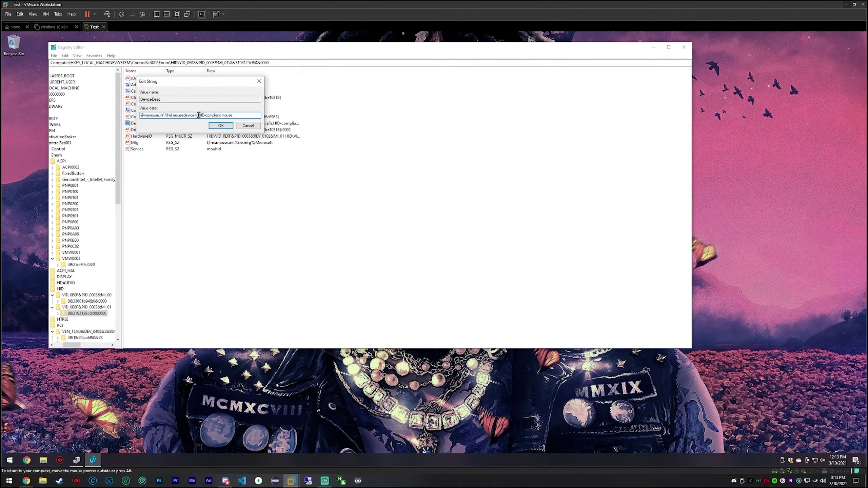
left_click_drag(199, 116, 23, 132)
key("BackSpace")
type("Microsoft")
key("Return")
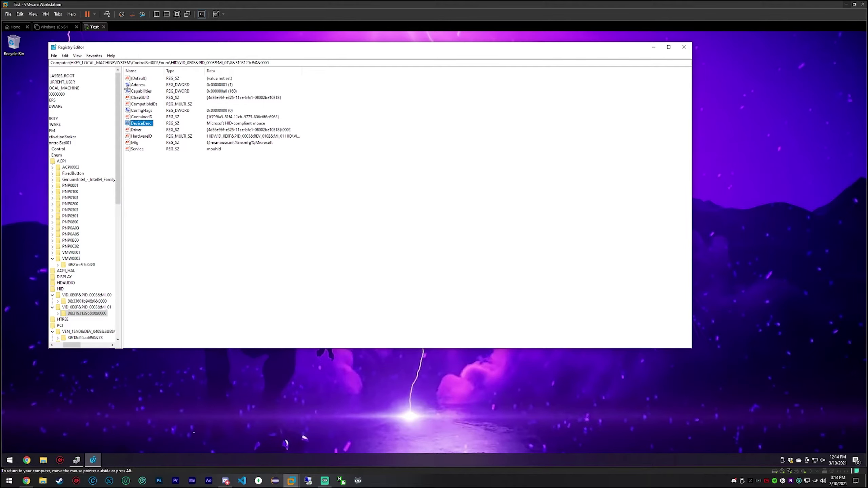
left_click_drag(182, 47, 199, 47)
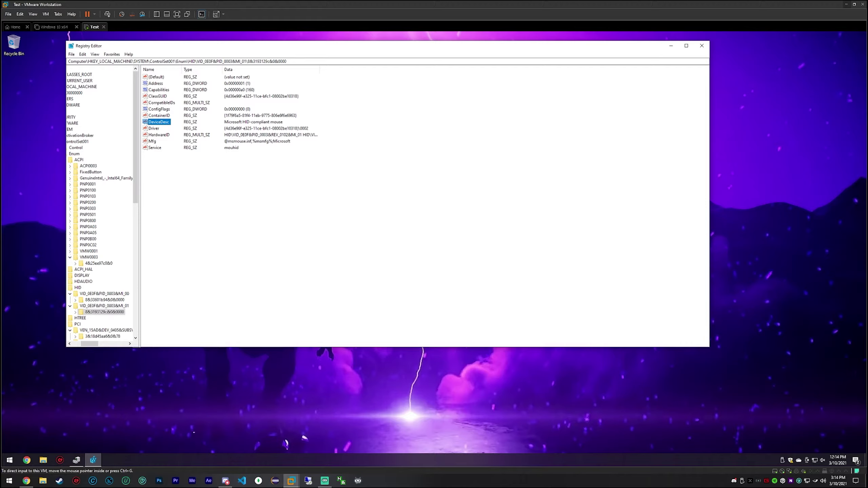
- Open Programs and Features in the virtual machine's Control Panel and select the VMware Tools entry
key("alt+Tab")
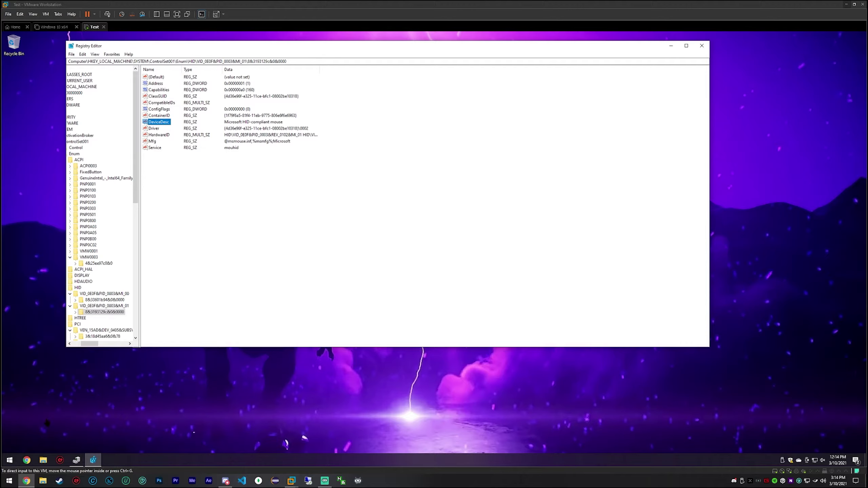
left_click(11, 463)
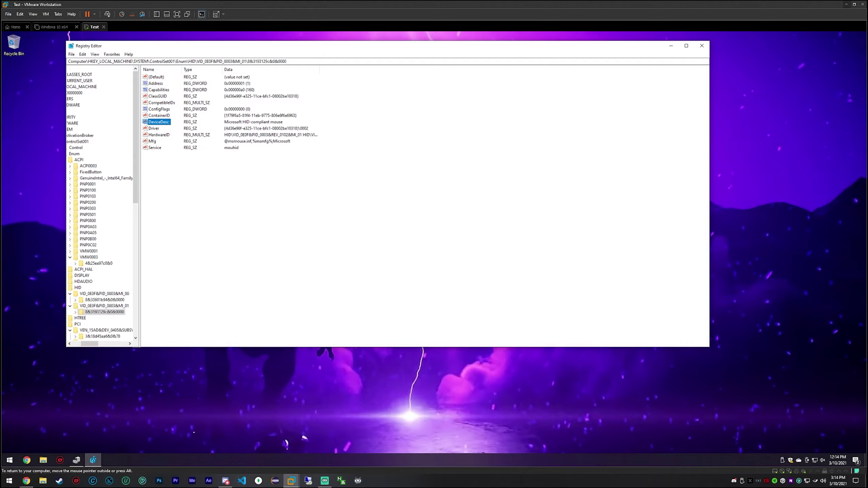
key("super")
type("control")
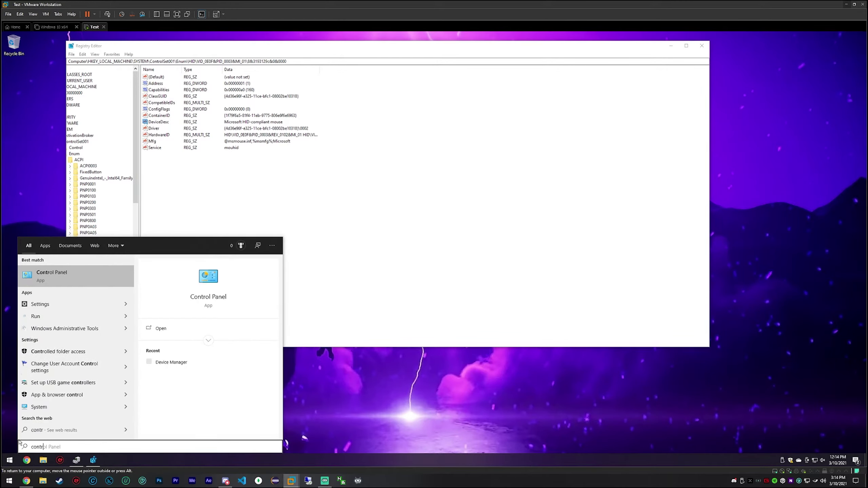
key("Return")
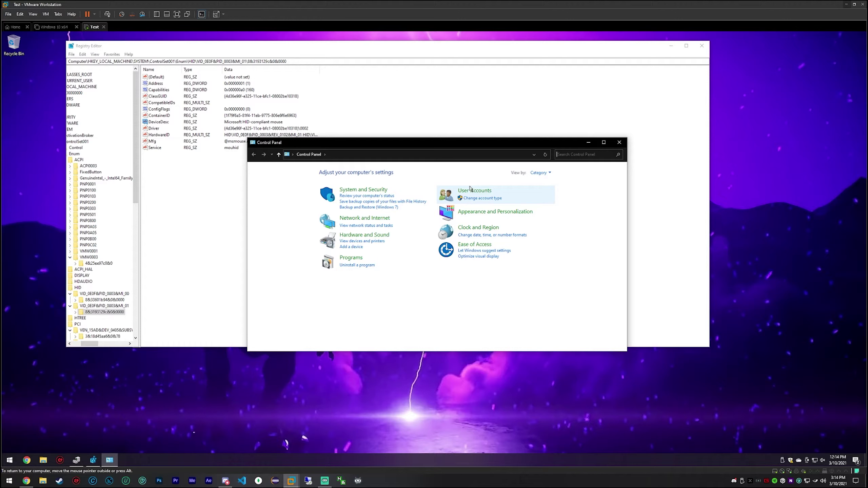
left_click(352, 258)
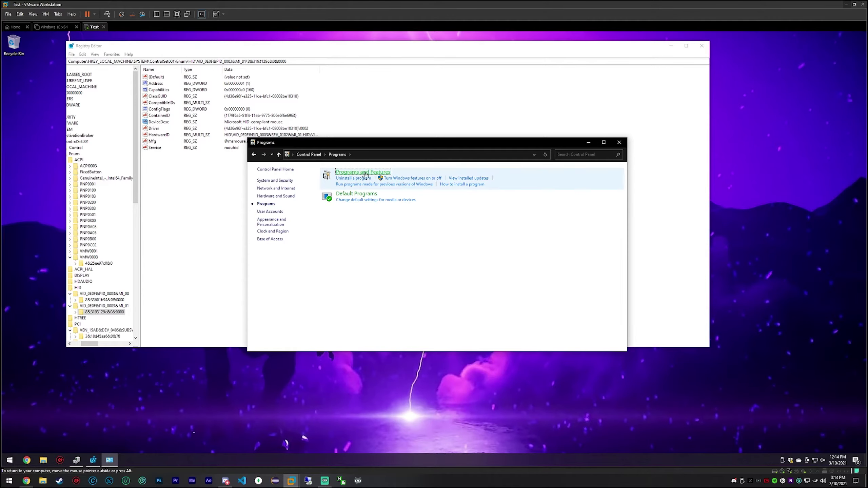
left_click(364, 173)
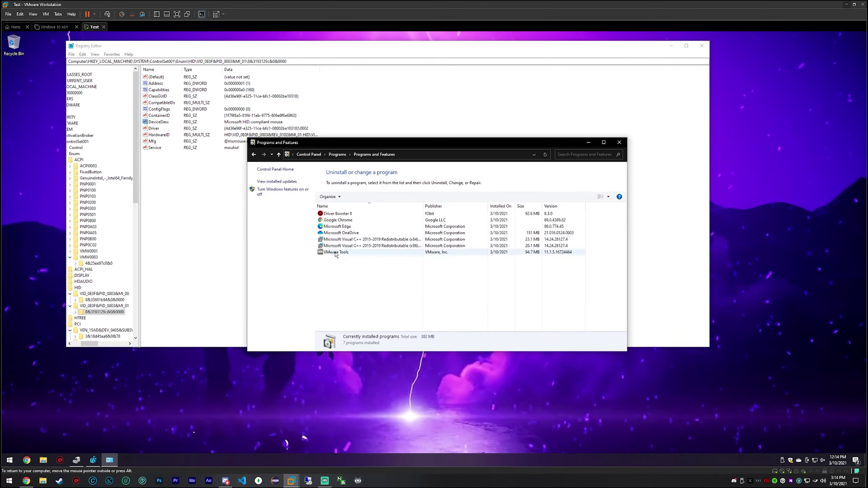
left_click(336, 253)
left_click_drag(412, 148, 383, 180)
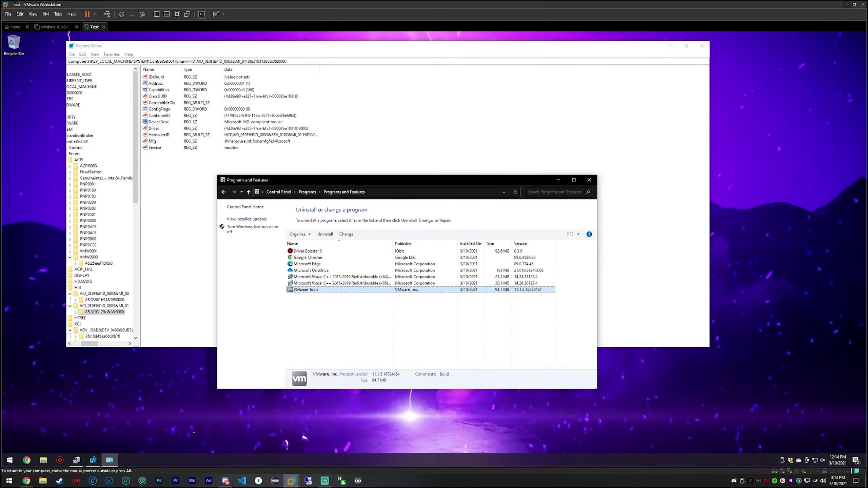
left_click_drag(597, 389, 620, 412)
left_click_drag(465, 182, 480, 189)
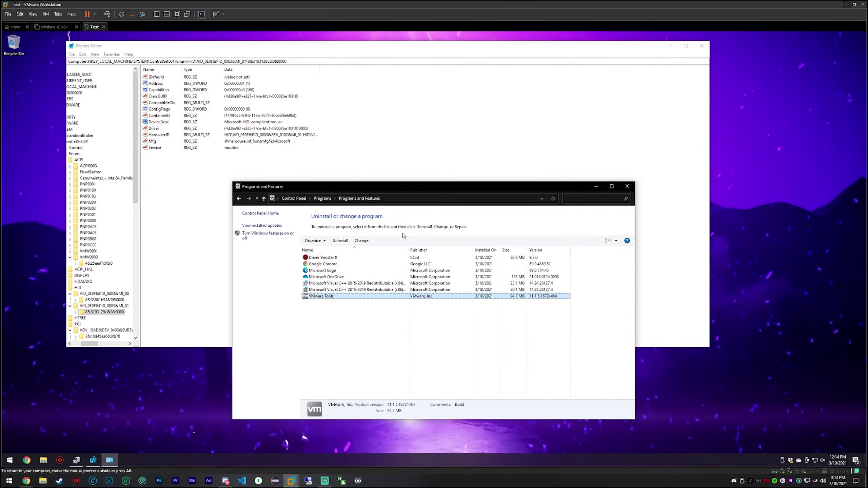
- In the Registry Editor, go to HKEY_LOCAL_MACHINE\SOFTWARE\Microsoft\Windows\CurrentVersion\Uninstall and open the VMware Tools subkey
key("ctrl+alt")
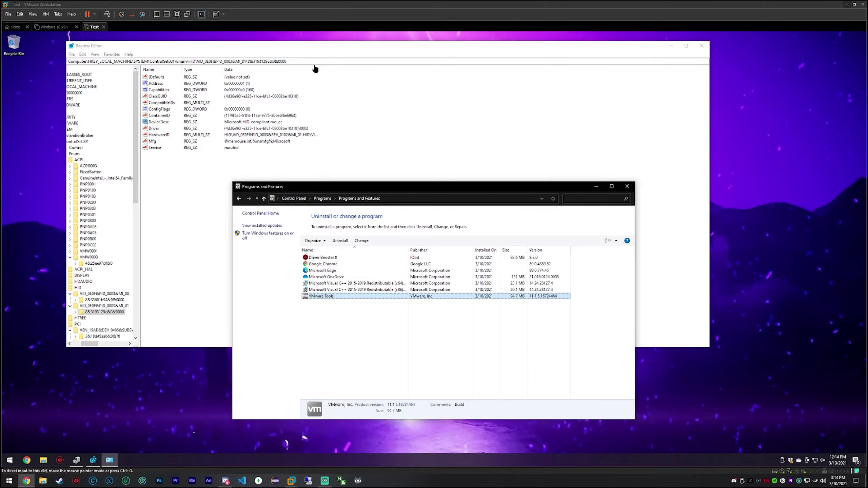
left_click(299, 60)
left_click_drag(291, 61, 67, 67)
type("HKEY_LOCAL_MACHINE\\SOFTWARE\\Microsoft\\Windows\\CurrentVersion\\Uninstall")
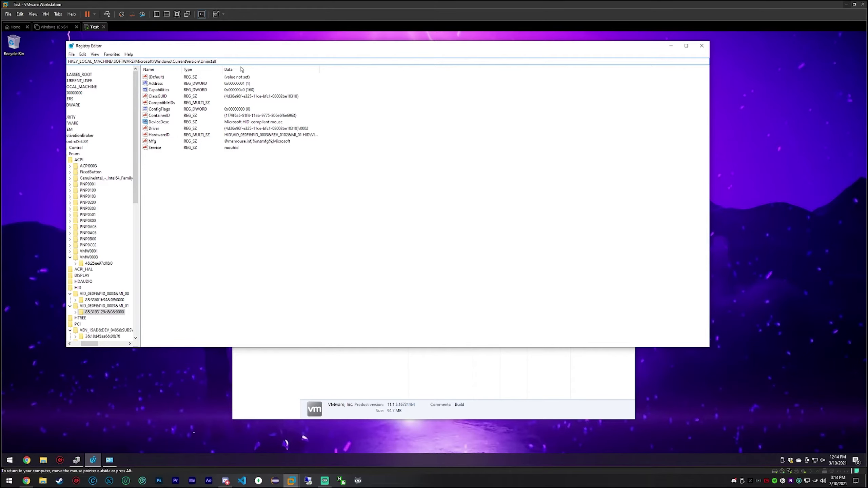
key("Return")
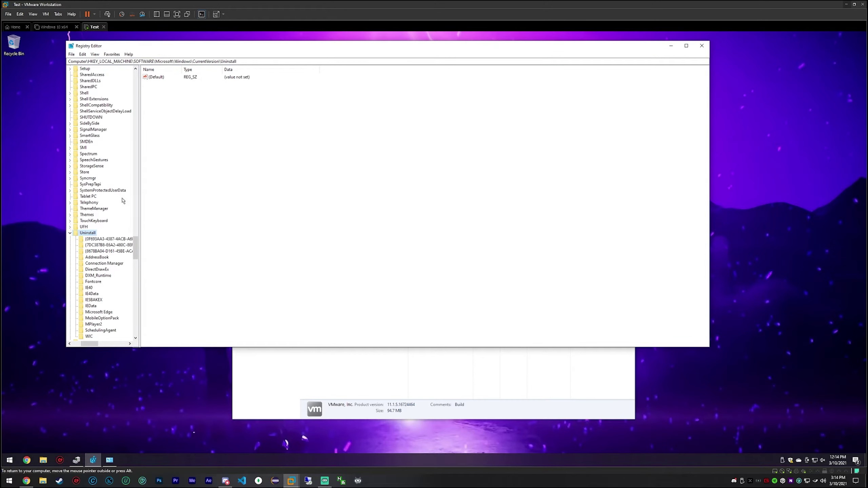
scroll(110, 225, "down", 3)
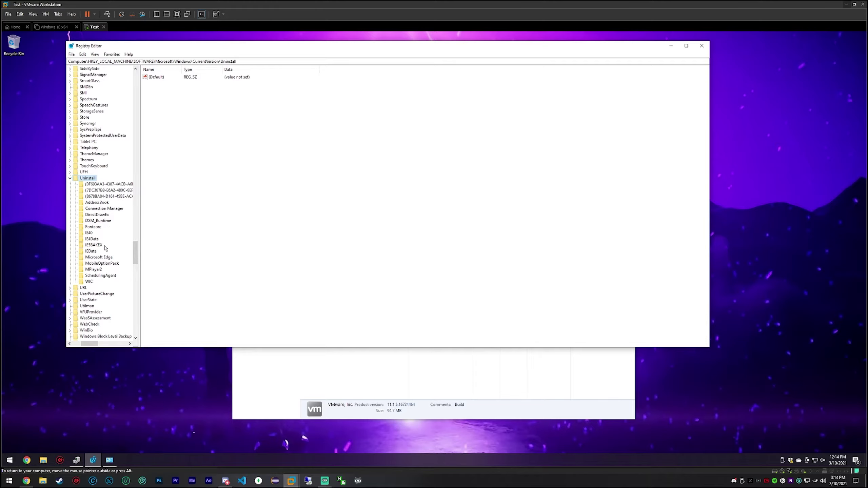
left_click(109, 185)
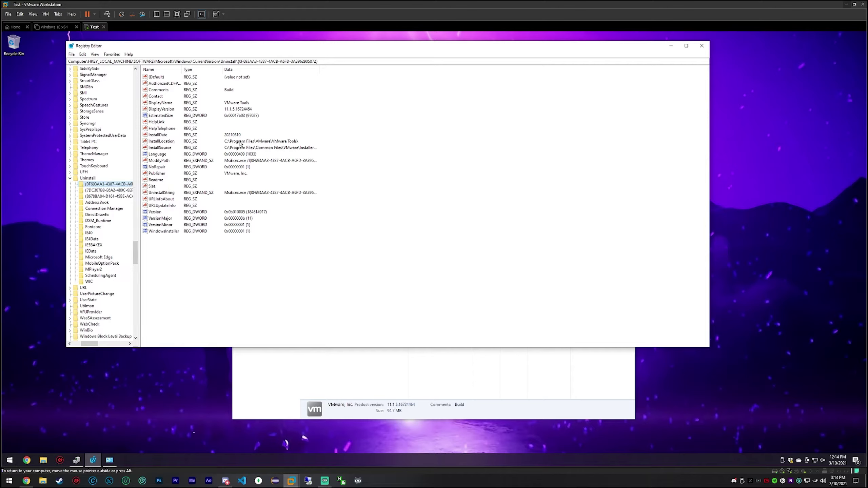
left_click(240, 144)
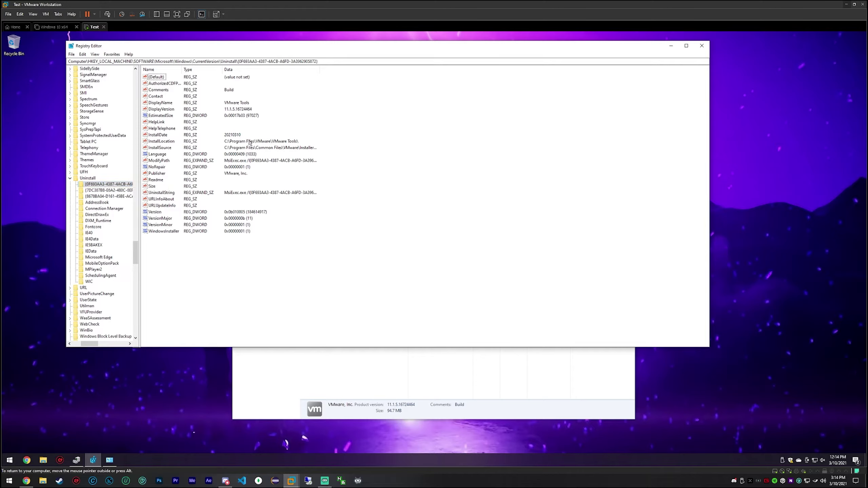
left_click(173, 144)
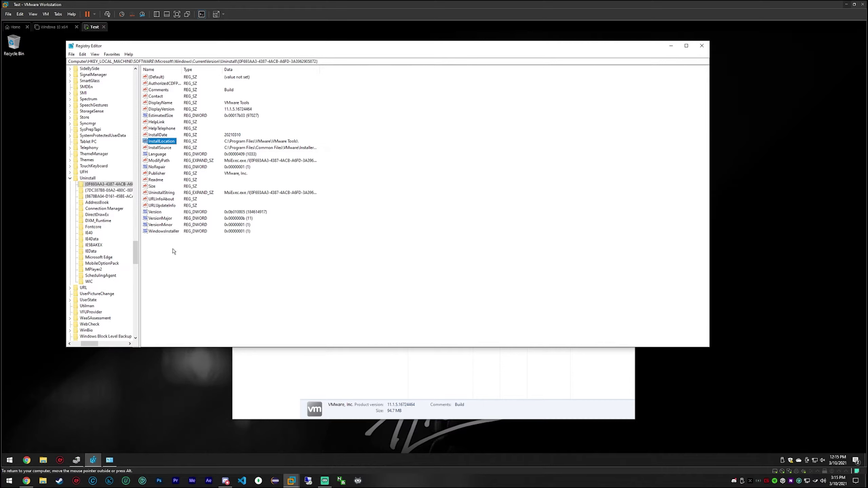
- Add a DWORD (32-bit) value named SystemComponent to the VMware Tools uninstall key
key("ctrl+alt")
key("alt+Tab")
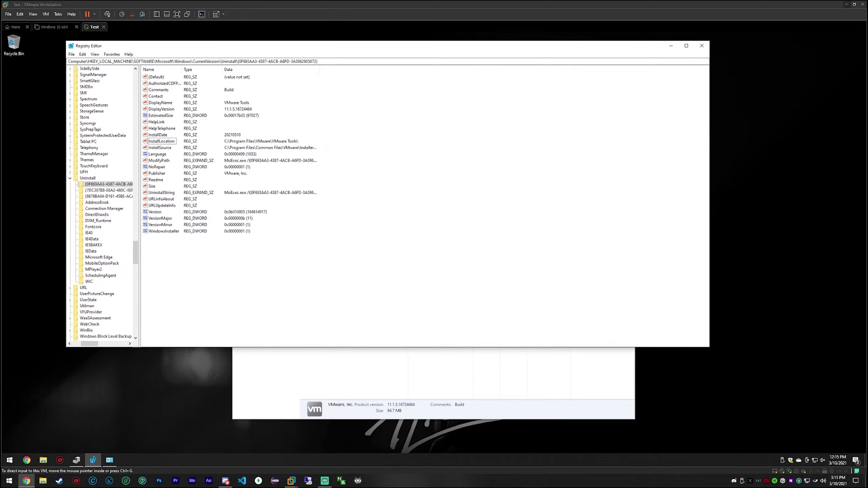
left_click(194, 255)
right_click(181, 256)
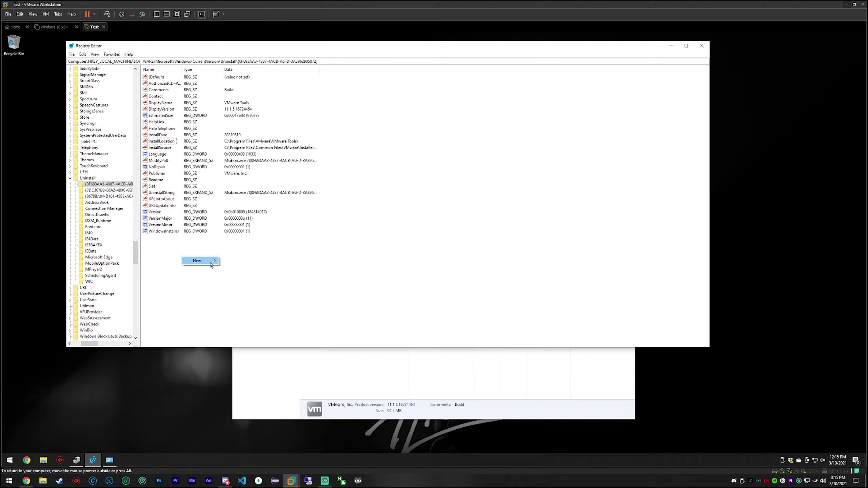
mouse_move(212, 265)
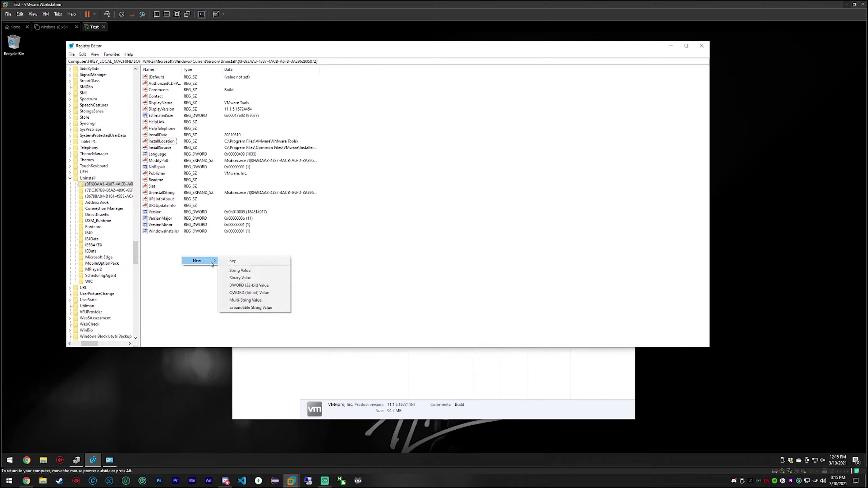
left_click(249, 286)
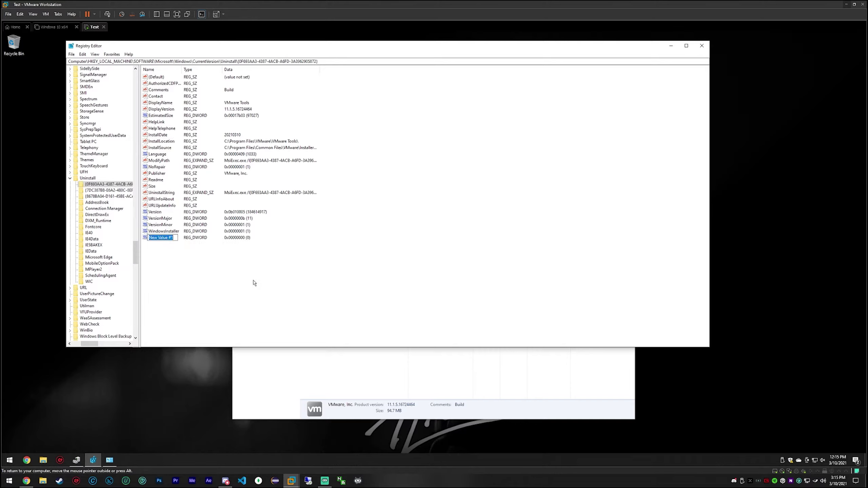
type("SystemCompn")
key("BackSpace")
type("onent")
key("Return")
- Set the SystemComponent value's data to 1 in hexadecimal
double_click(163, 237)
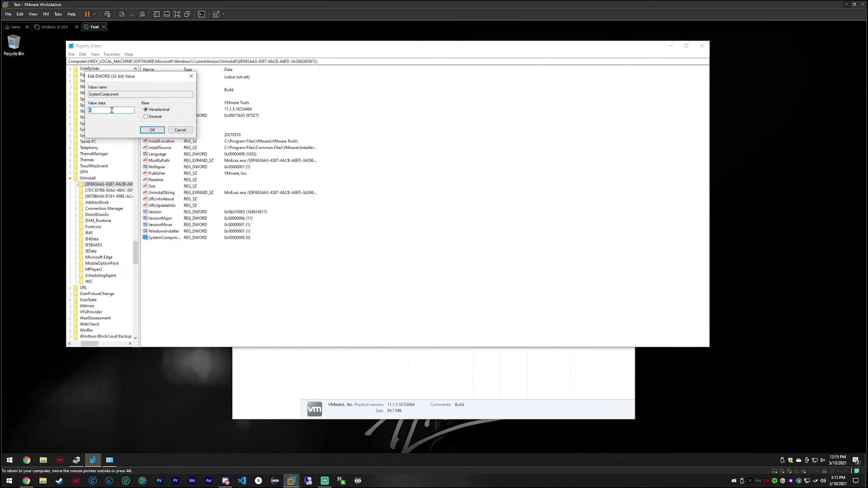
type("1")
left_click(155, 133)
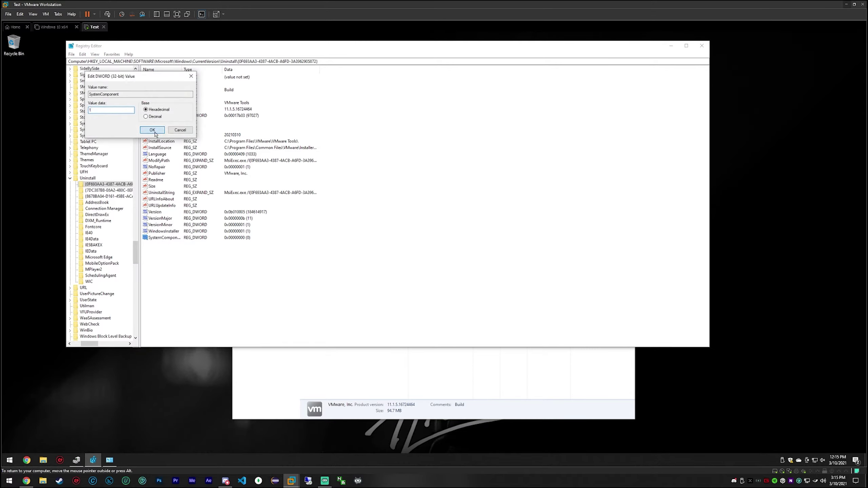
- Reload Programs and Features in the Control Panel, check the installed programs for VMware Tools, and close the window
left_click(331, 362)
left_click(325, 198)
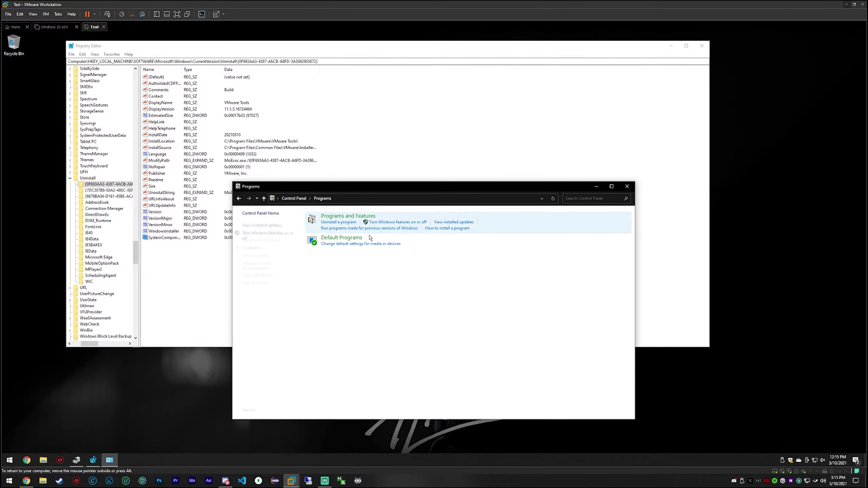
left_click(343, 216)
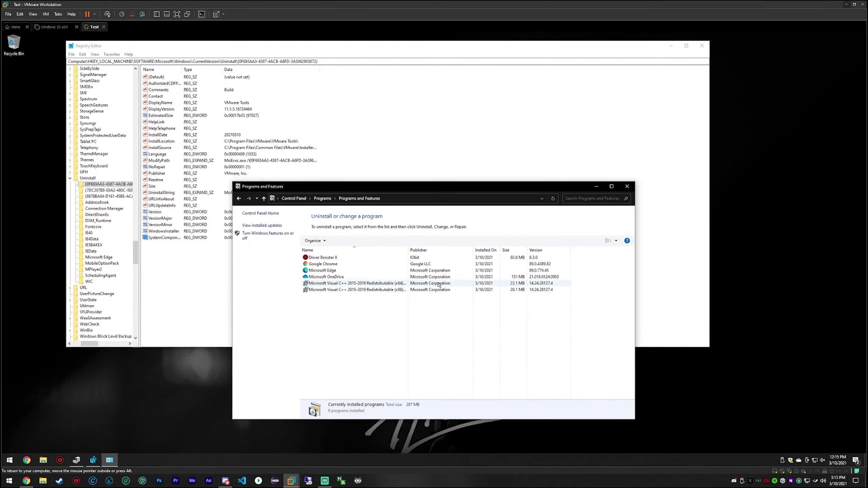
mouse_move(414, 186)
left_mouse_down()
mouse_move(396, 176)
mouse_move(403, 180)
left_mouse_up()
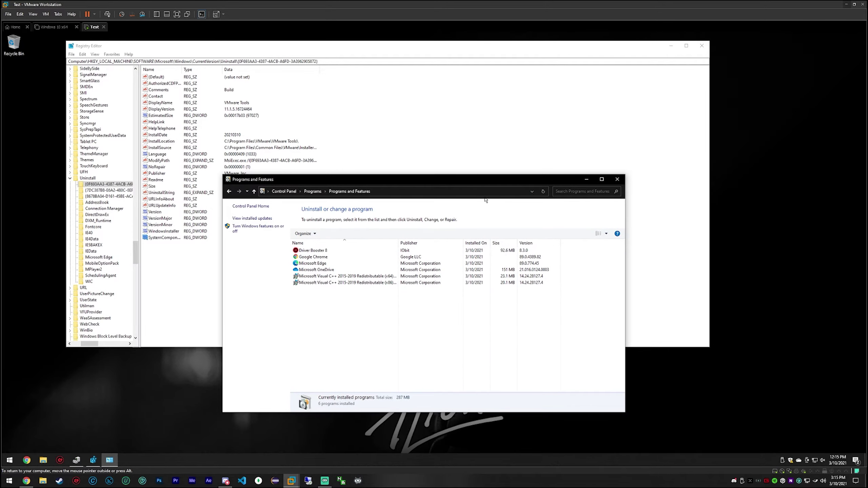
left_click(617, 179)
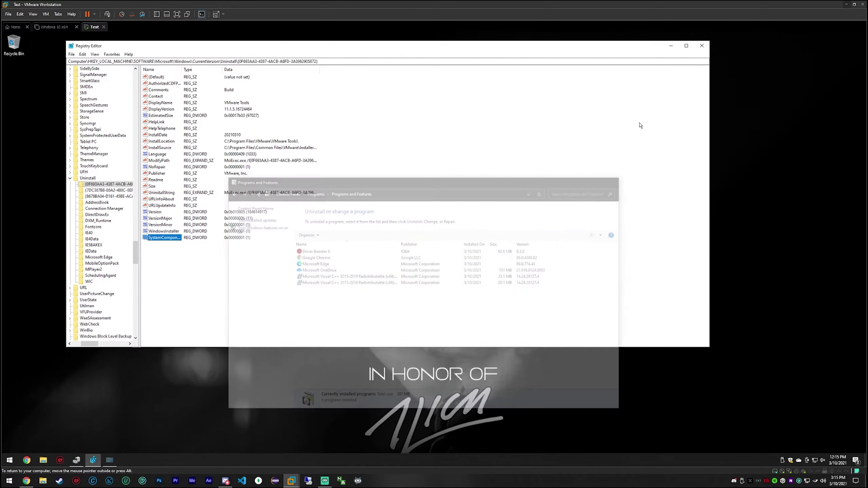
- Close the Registry Editor and the outdated Device Manager window, and open Device Manager again
left_click(702, 45)
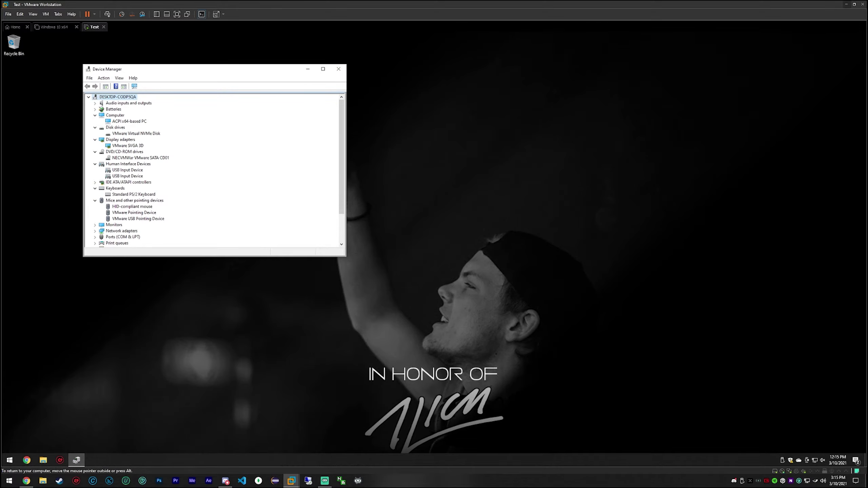
left_click(338, 69)
right_click(9, 460)
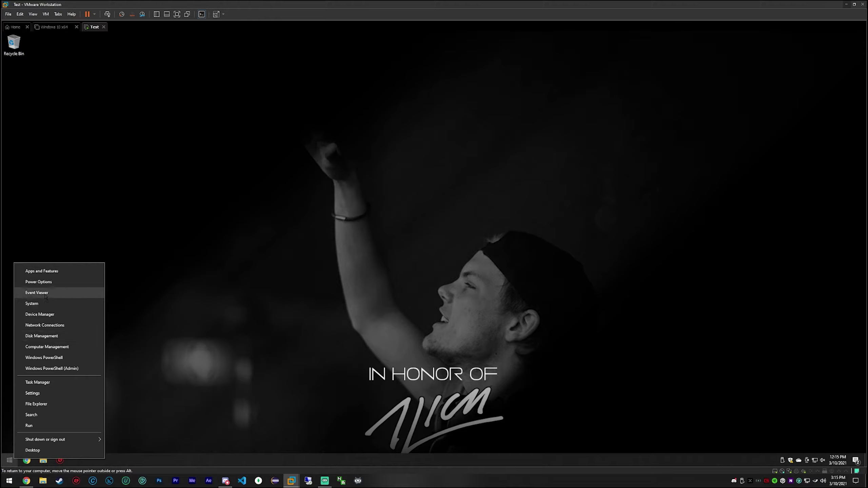
left_click(41, 314)
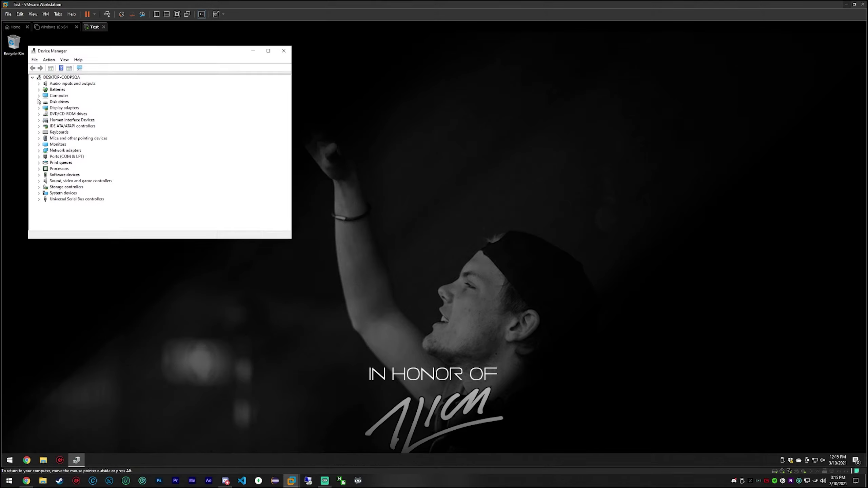
- Check the device names under disk drives, display adapters, DVD drives, input devices, keyboards, mice and monitors, and close Device Manager
left_click(39, 101)
left_click(41, 114)
left_click(39, 127)
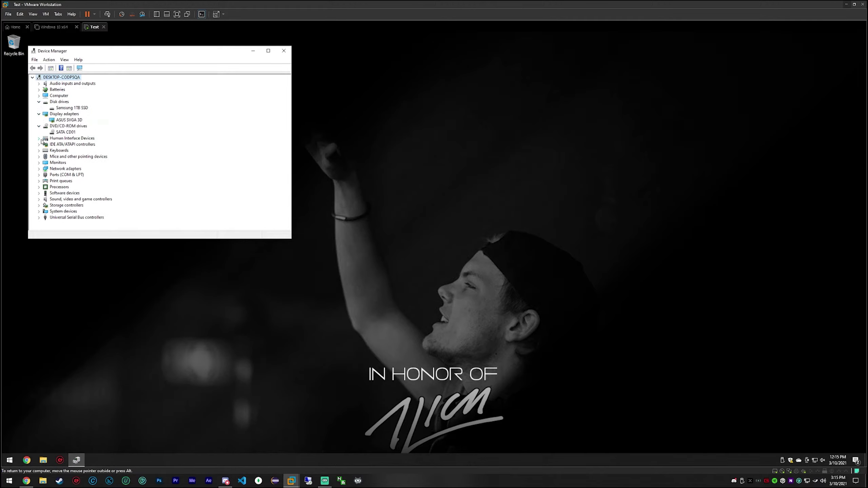
left_click(39, 139)
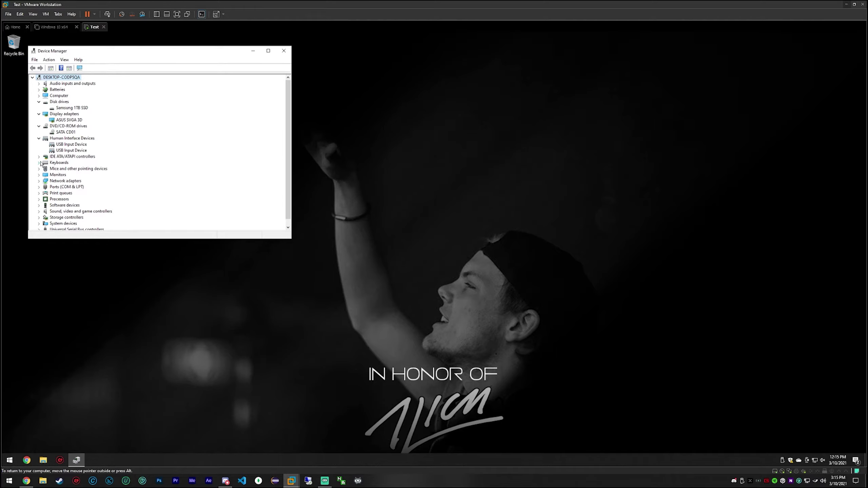
left_click(39, 163)
left_click(40, 181)
left_click(40, 174)
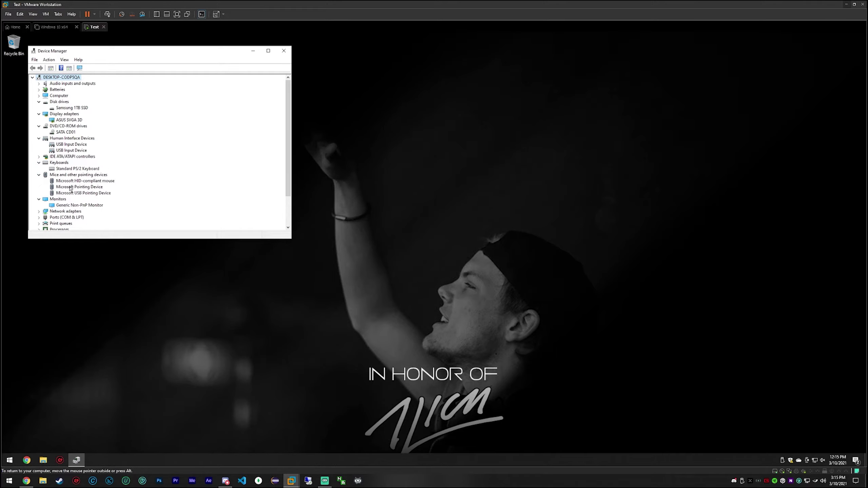
left_click(284, 50)
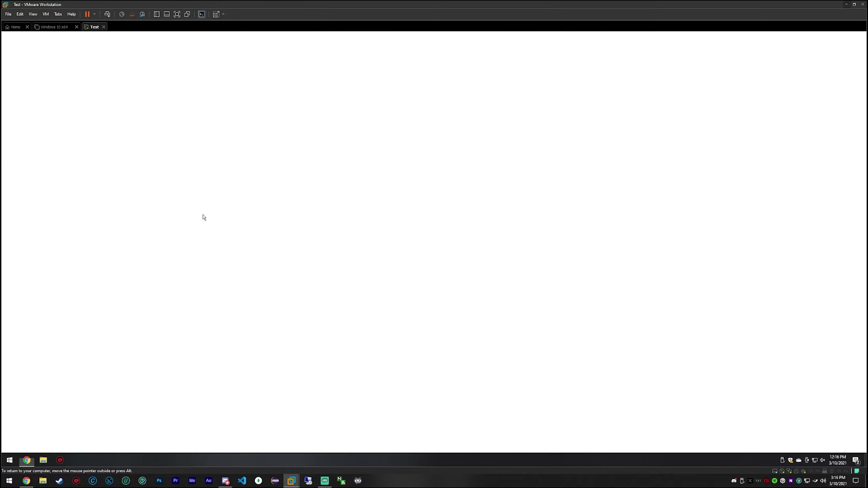
- Search Google for honorlock and open the Honorlock On-Demand Online Proctoring Service site
type("honorlock")
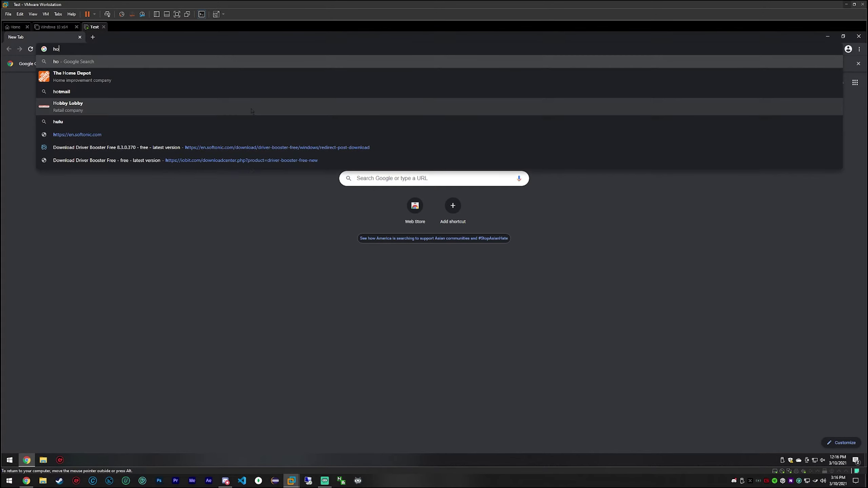
key("Return")
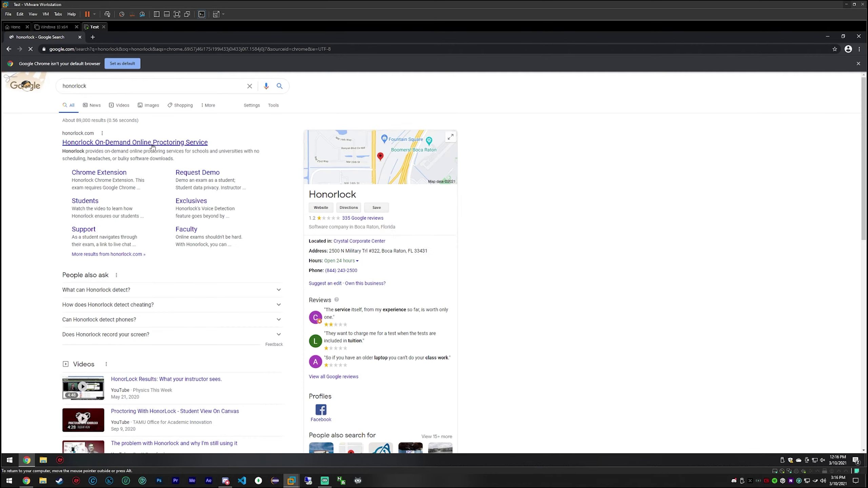
left_click(150, 142)
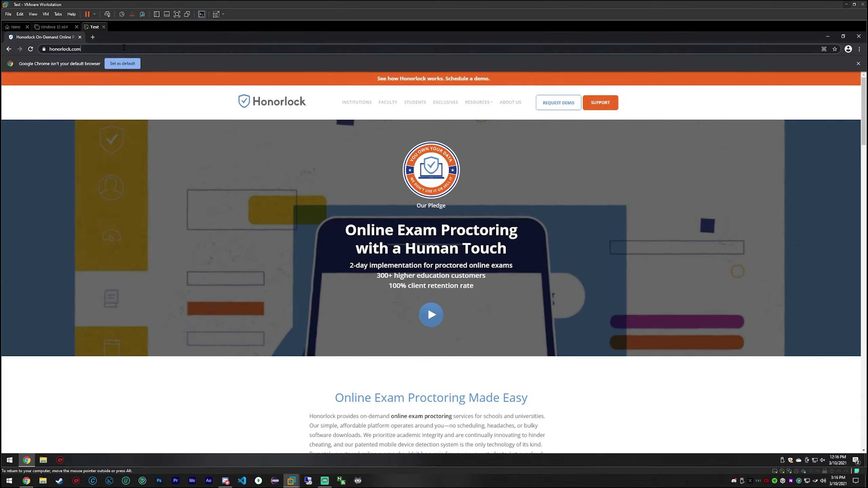
- Search Google for honorlock download and open the Honorlock Extension installation page
left_click(121, 50)
type("honorlock download")
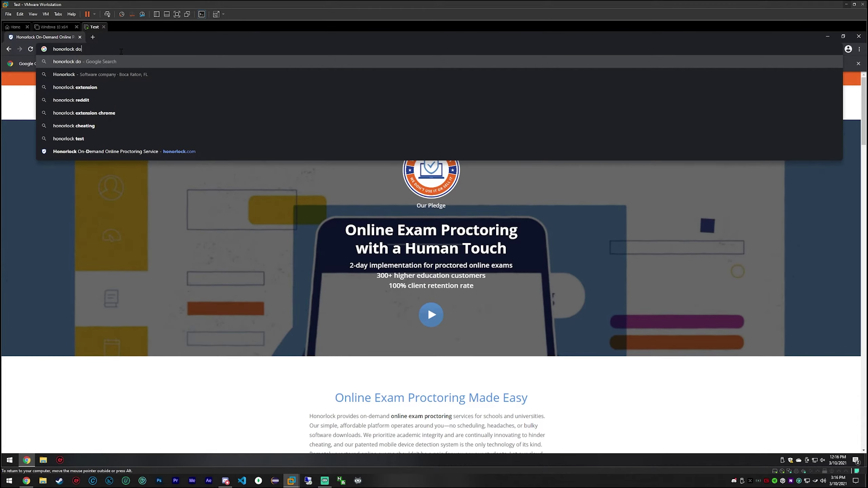
key("Return")
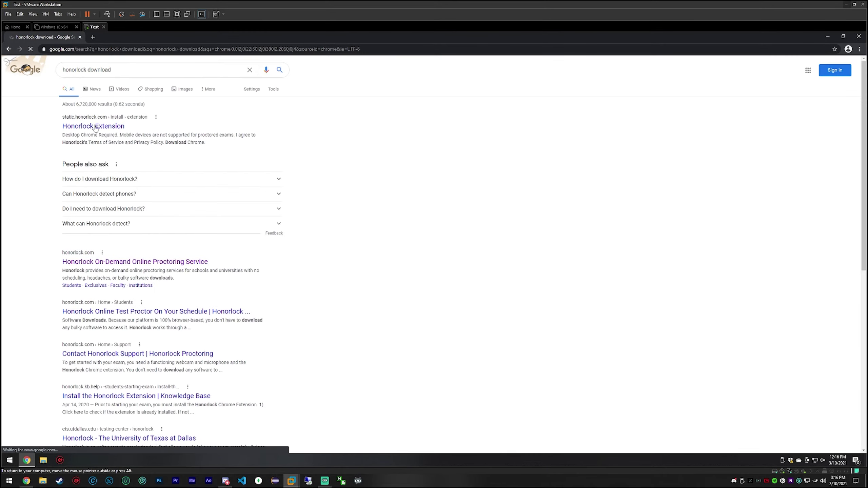
left_click(92, 129)
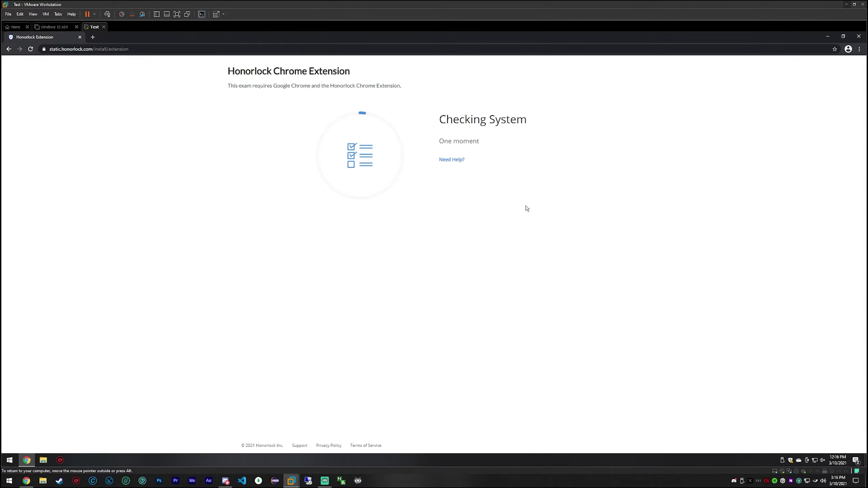
- Agree to Honorlock's terms and add the Honorlock extension to Chrome from the Chrome Web Store
left_click(443, 169)
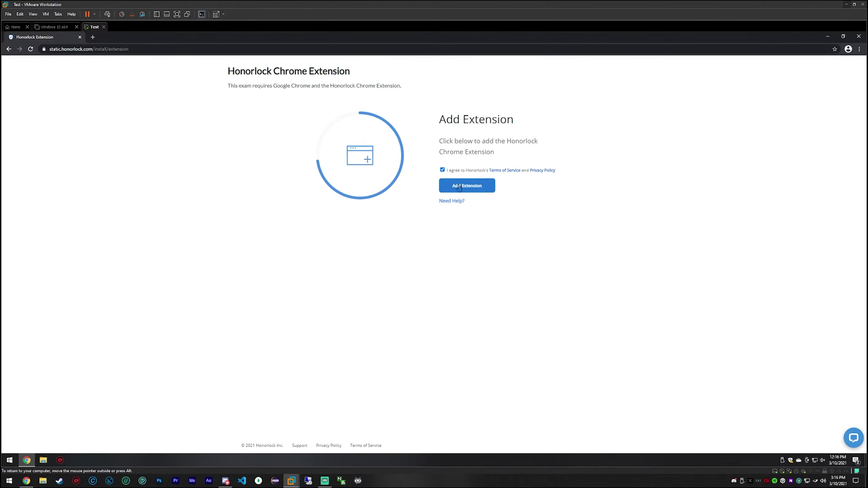
left_click(468, 186)
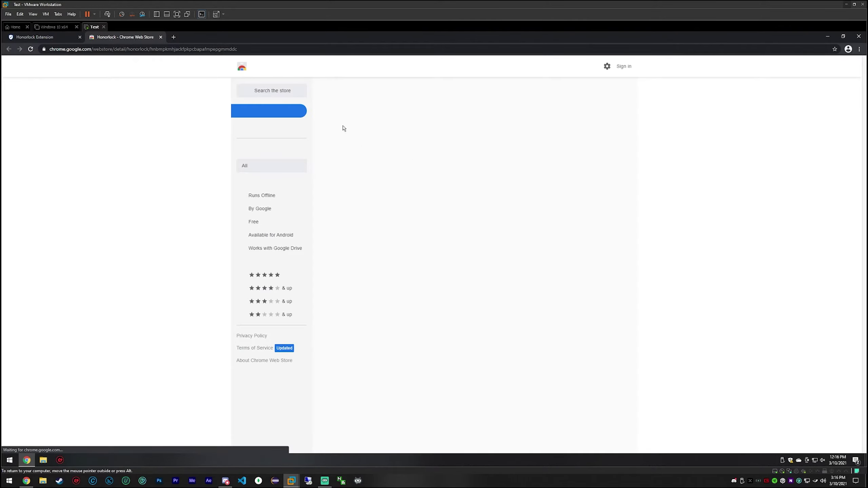
left_click(575, 114)
left_click(482, 118)
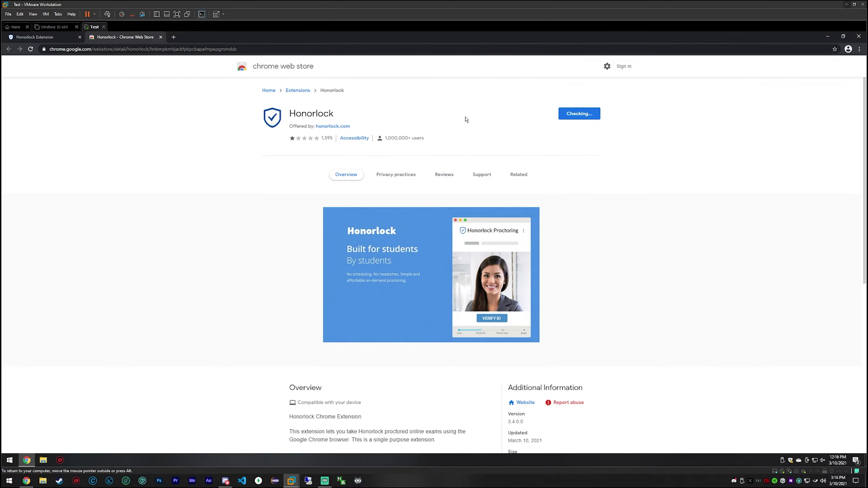
mouse_move(437, 40)
left_mouse_down()
mouse_move(436, 49)
mouse_move(426, 42)
left_mouse_up()
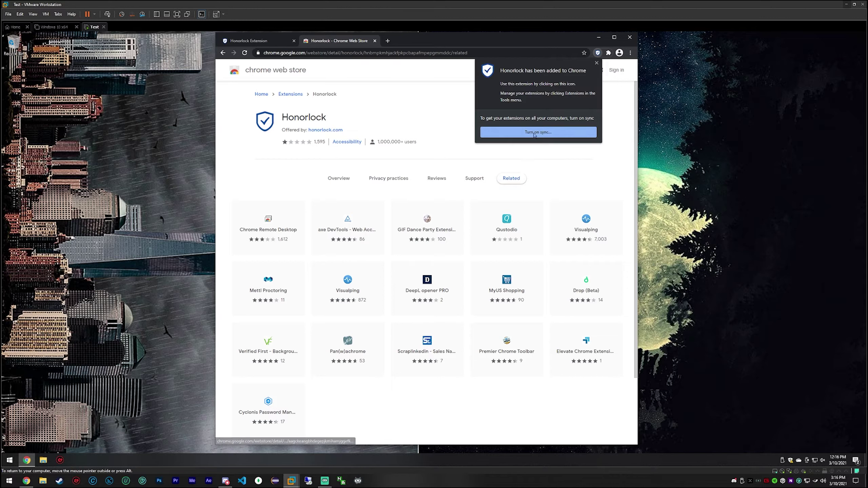
- Dismiss the sync offer, close the Chrome Web Store page, check the extension's installation page, and close the browser
left_click(597, 63)
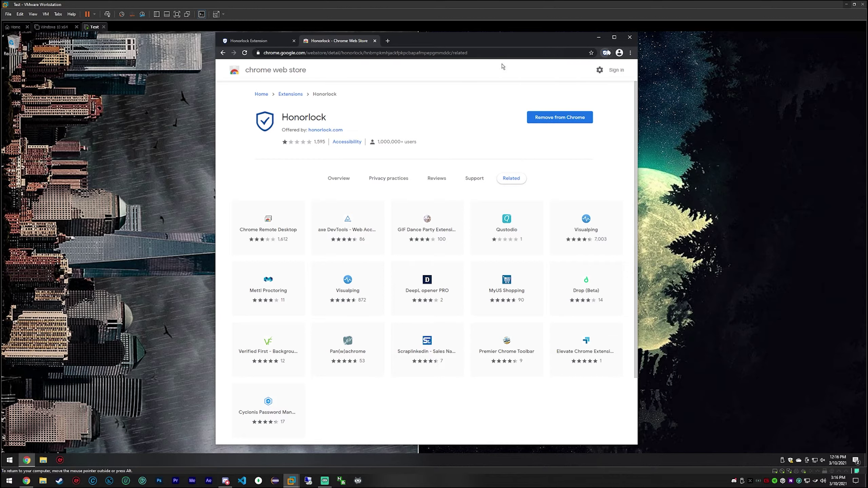
left_click(374, 41)
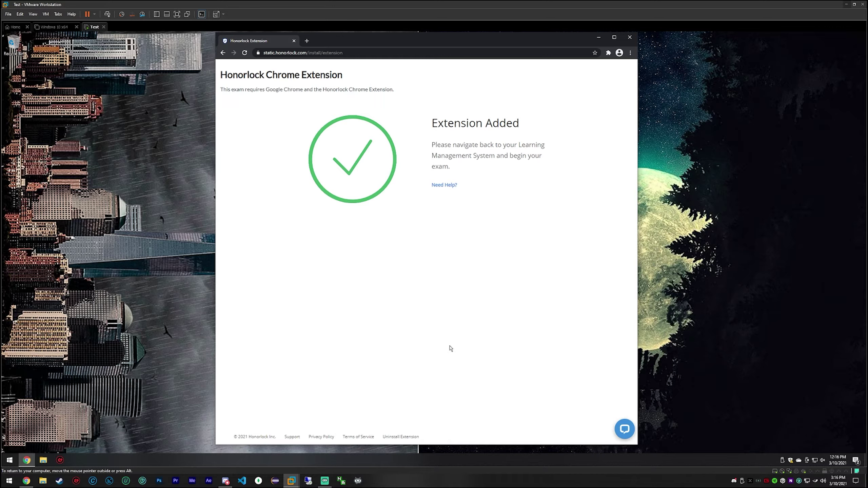
mouse_move(27, 460)
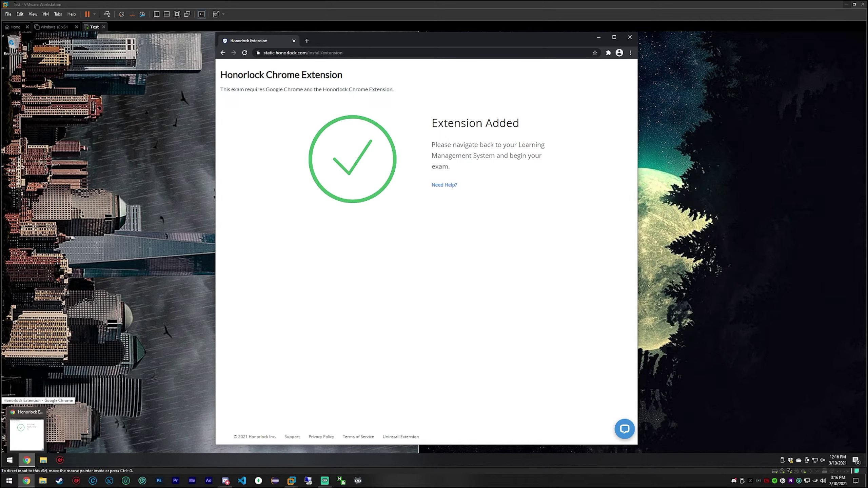
left_click_drag(0, 187, 0, 188)
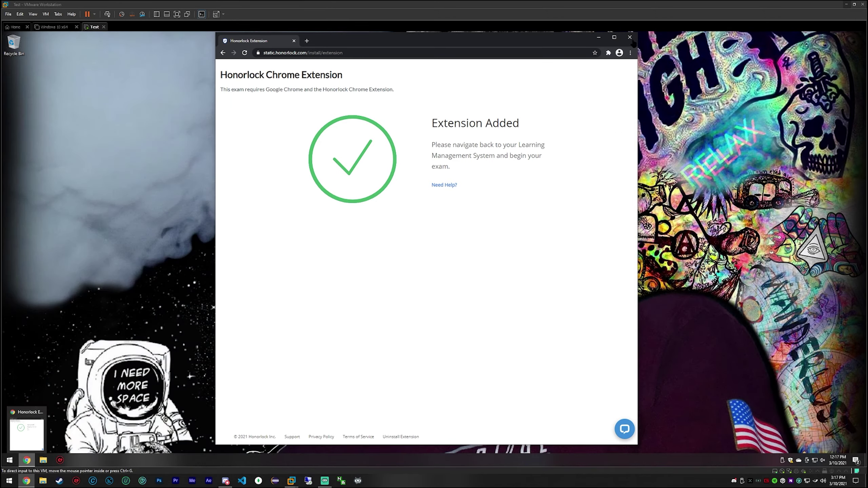
left_click(629, 37)
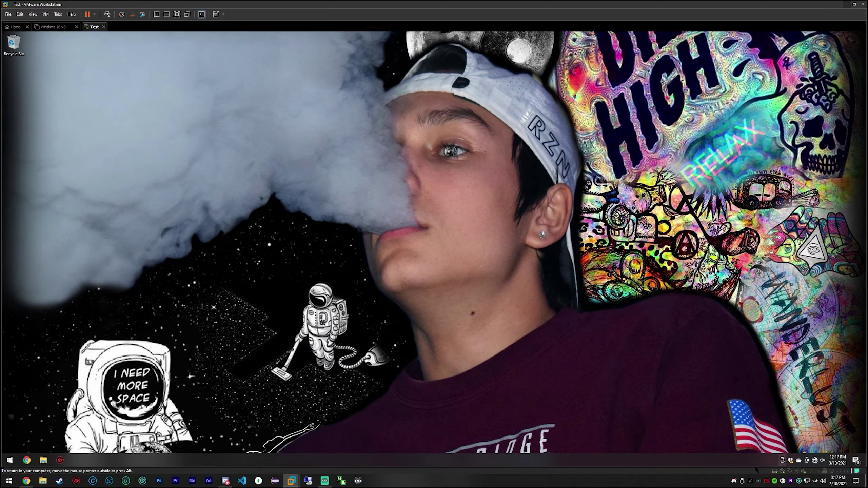
- Disconnect the USB device from the host to connect it to the Test virtual machine, and connect the virtual machine's network adapter
mouse_move(291, 481)
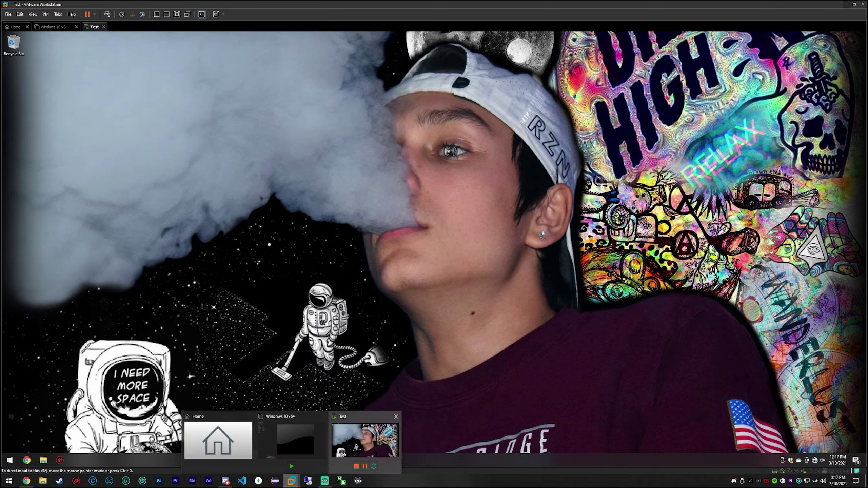
left_click(365, 441)
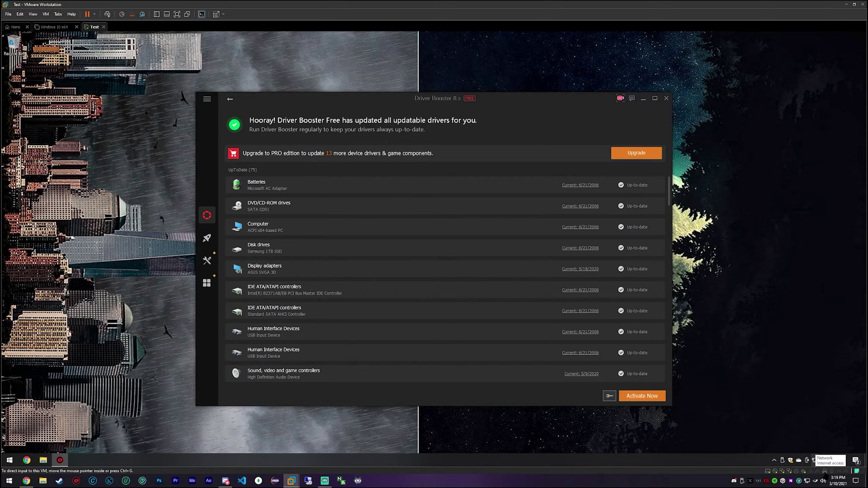
right_click(825, 472)
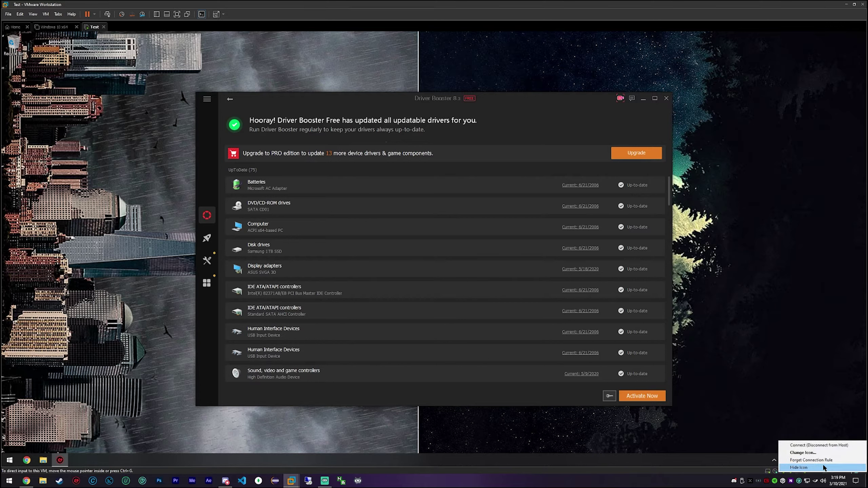
left_click(820, 445)
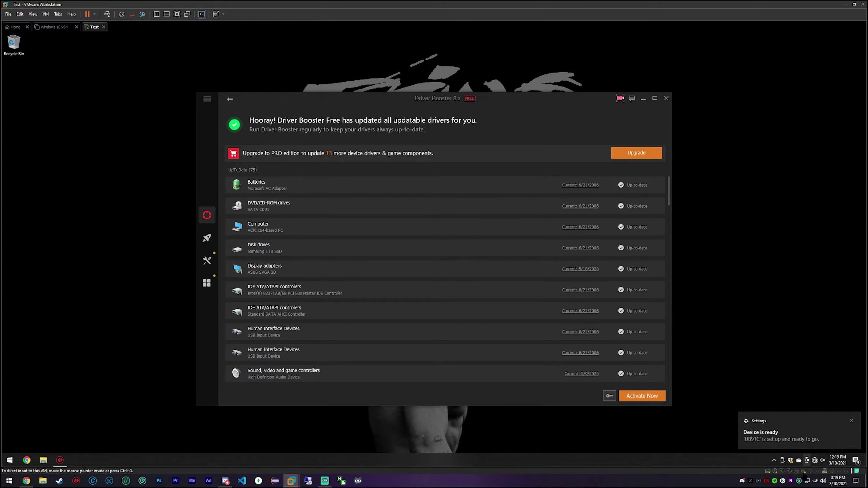
right_click(792, 472)
left_click(803, 459)
- Rescan the drivers in Driver Booster and install the missing UB91C system device driver, allowing Windows System Restore to be enabled
left_click(230, 98)
left_click(444, 249)
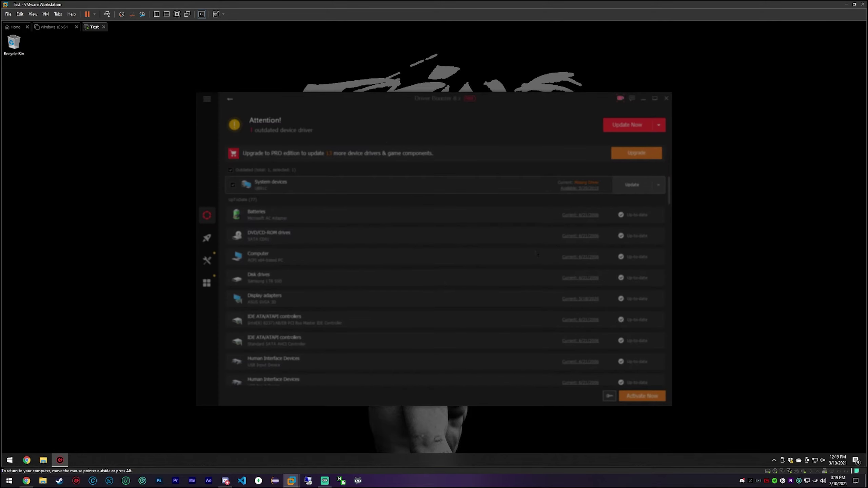
left_click(492, 287)
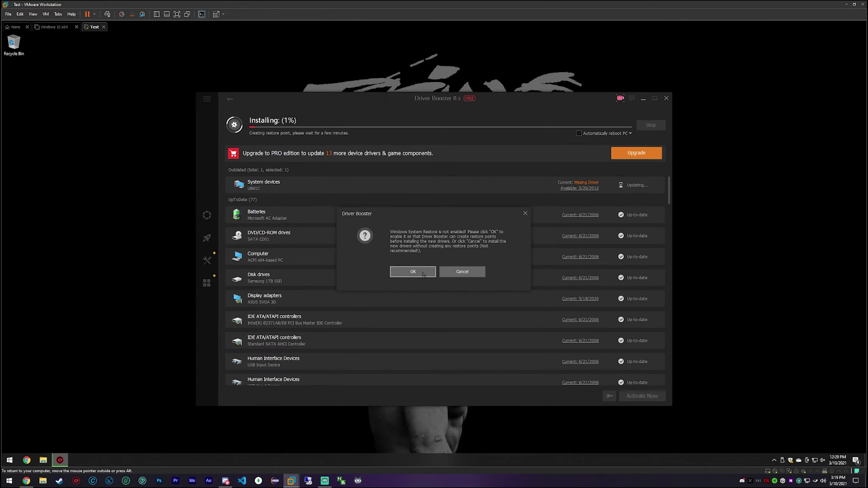
left_click(423, 274)
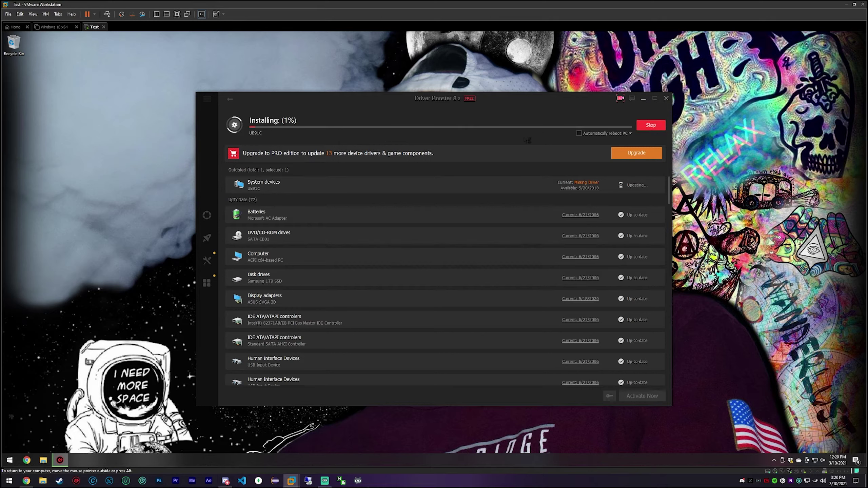
left_click_drag(360, 105, 361, 109)
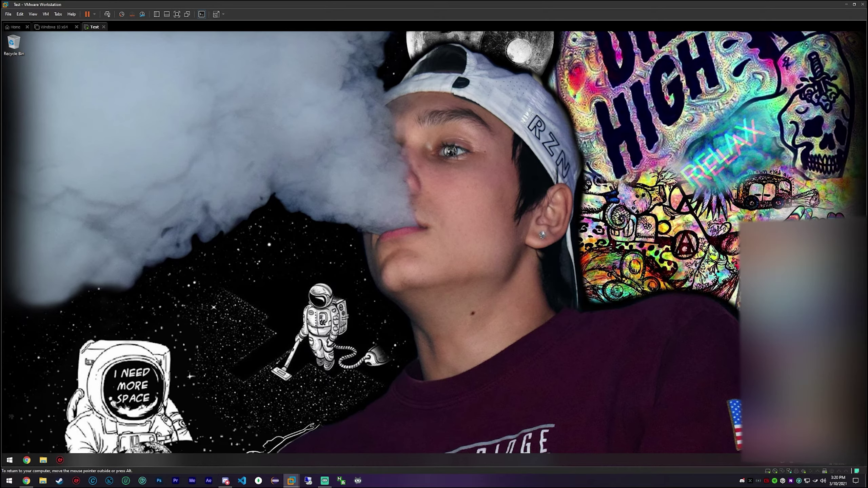
- Open the settings for the virtual machine's NAT network adapter
left_click(785, 473)
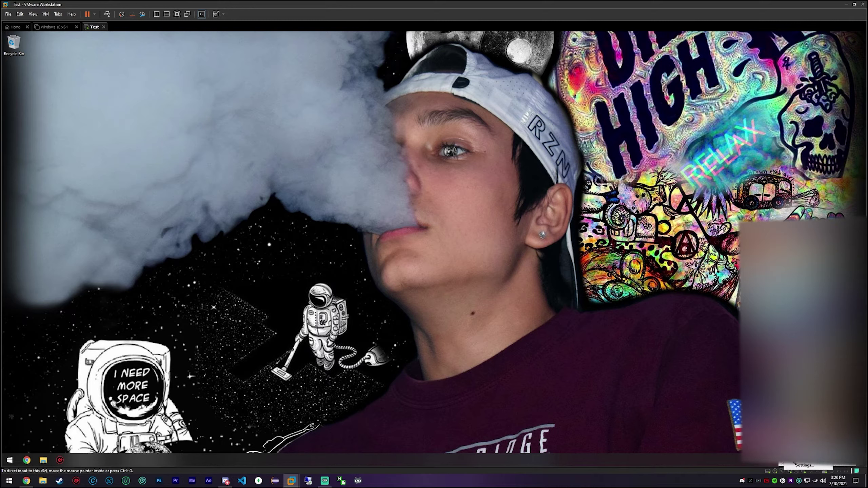
left_click(785, 474)
left_click(786, 473)
left_click(784, 475)
left_click(792, 472)
left_click(794, 472)
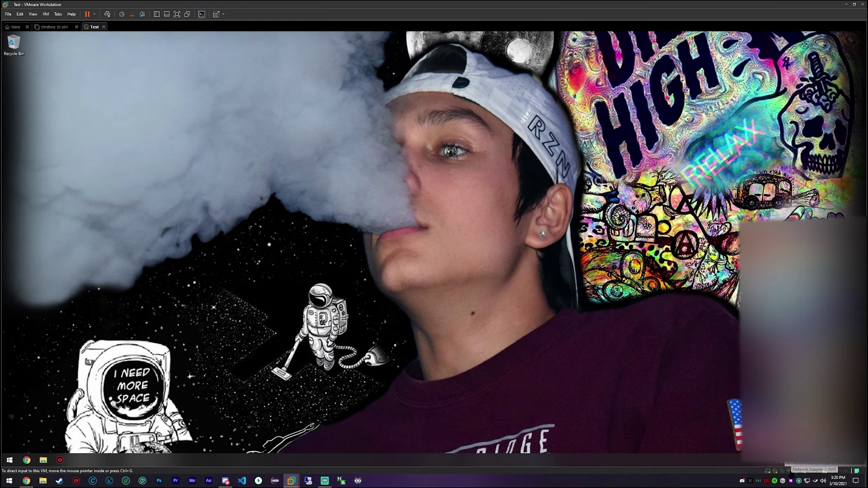
right_click(789, 472)
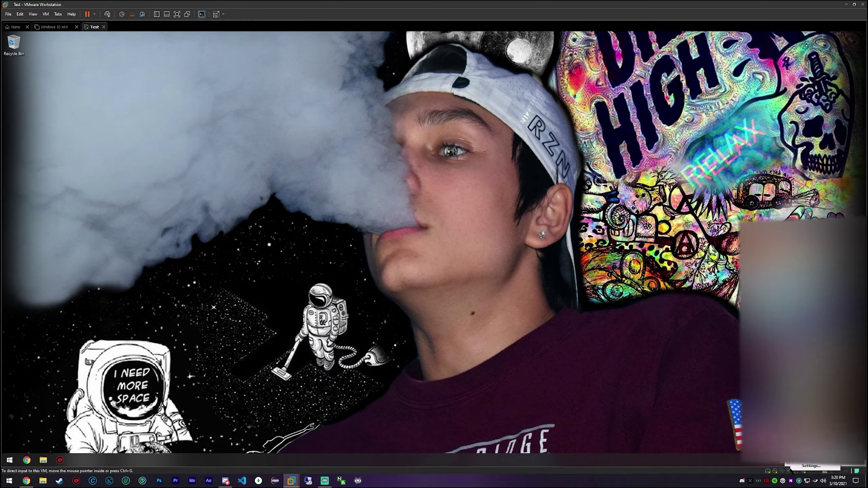
left_click(810, 465)
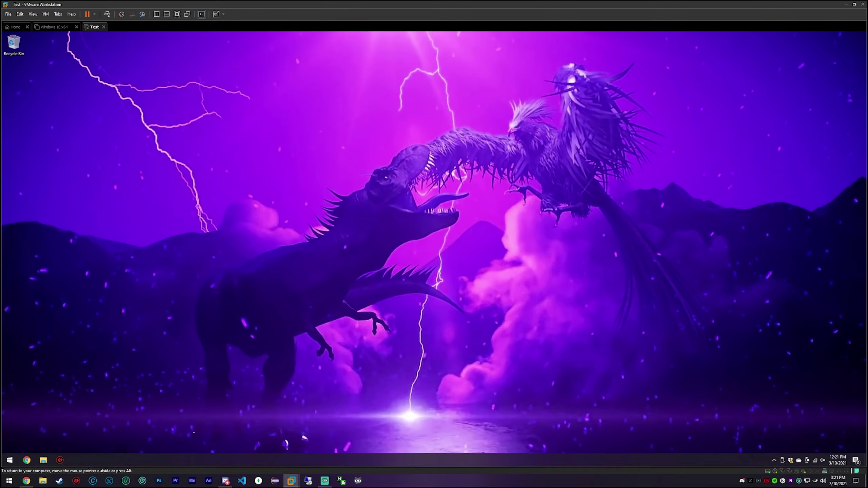
- Open Chrome in the virtual machine, search for "honorlock reddit", and reposition the browser window on the desktop
right_click(775, 460)
left_click(26, 461)
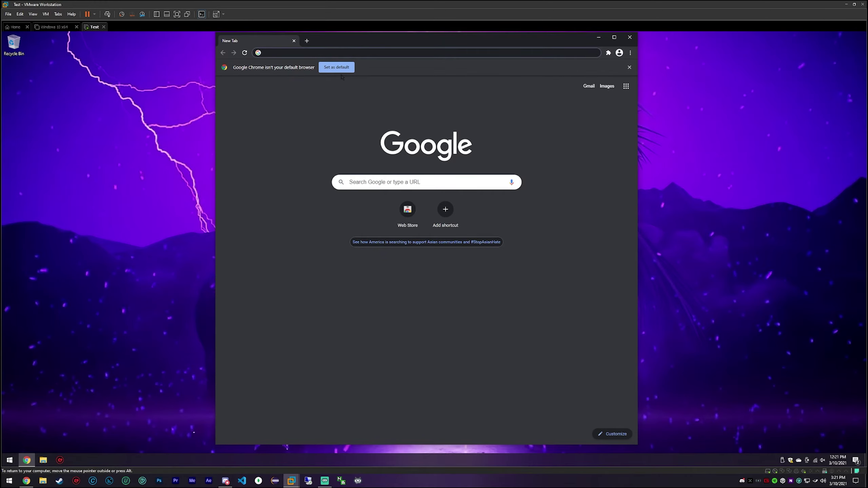
type("honorlock")
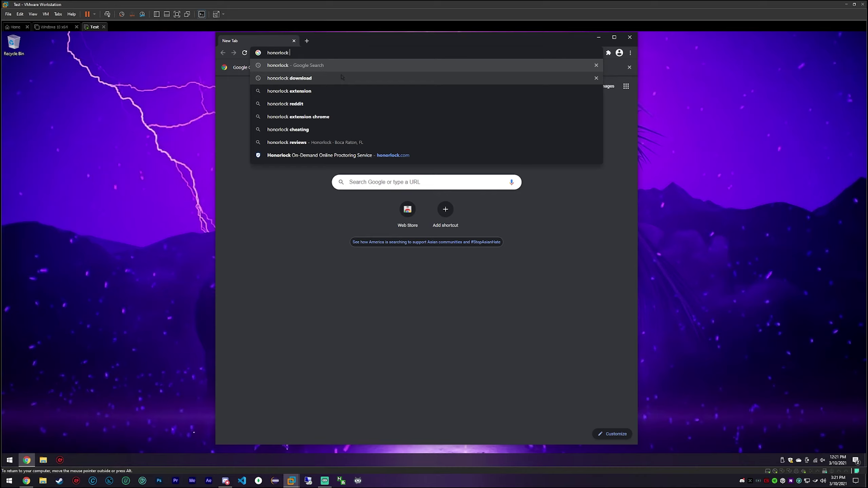
type(" reddit")
key("Return")
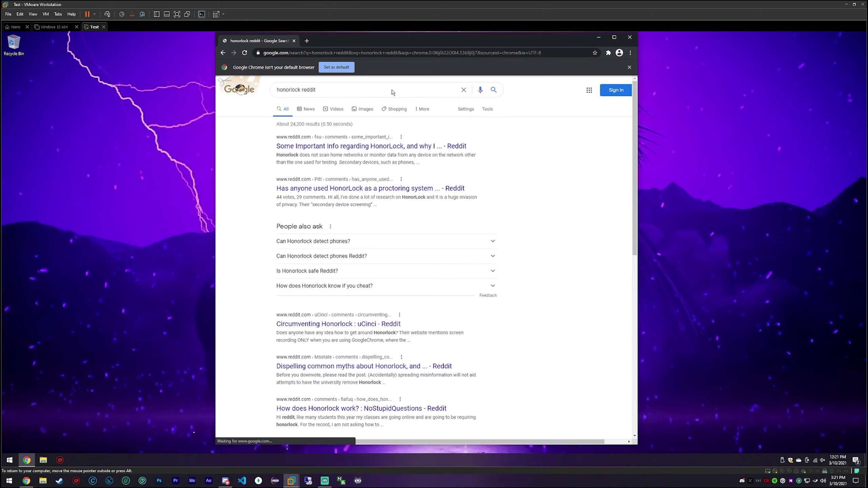
left_click(614, 37)
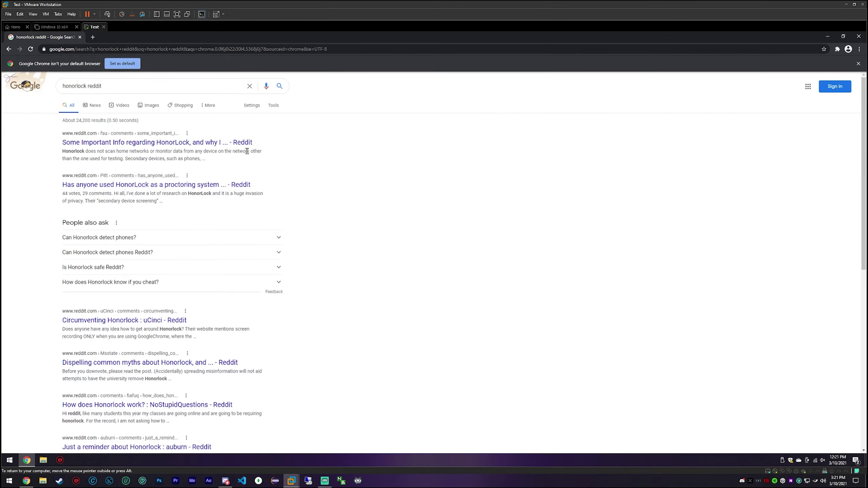
left_click(843, 36)
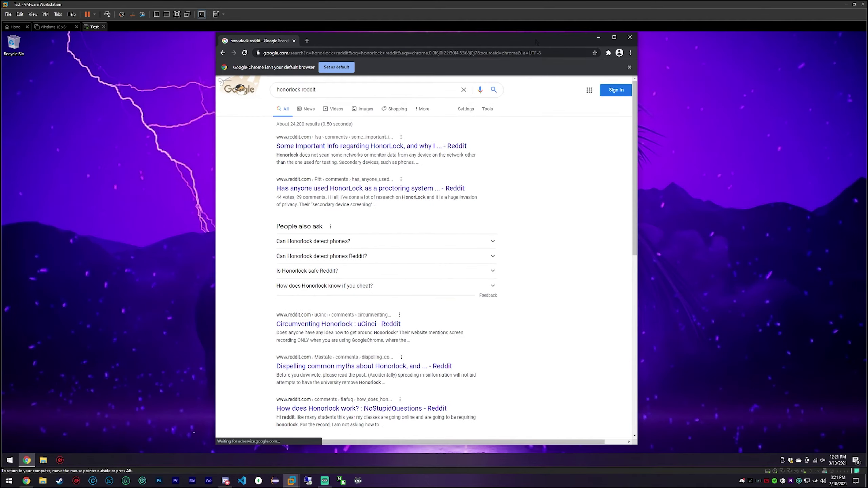
left_click_drag(535, 41, 536, 50)
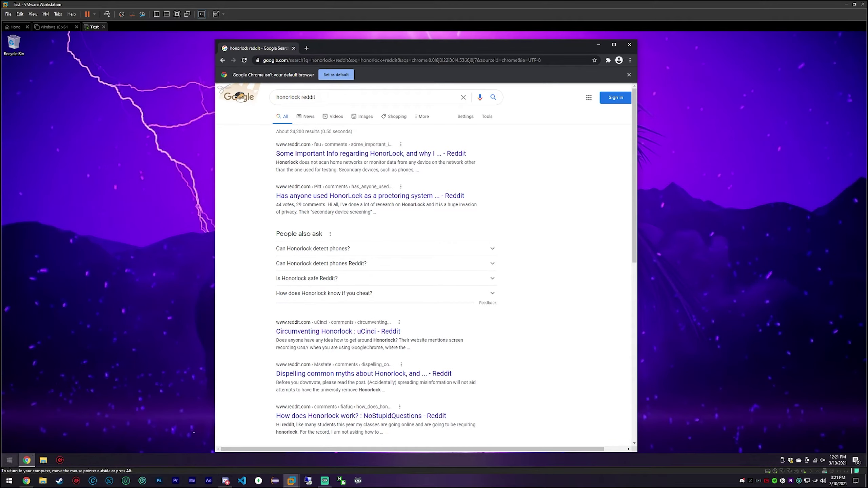
- Open Command Prompt in the virtual machine, run ipconfig, and mark the Wi-Fi adapter's IPv4 address
left_click(10, 460)
type("cmd")
key("Return")
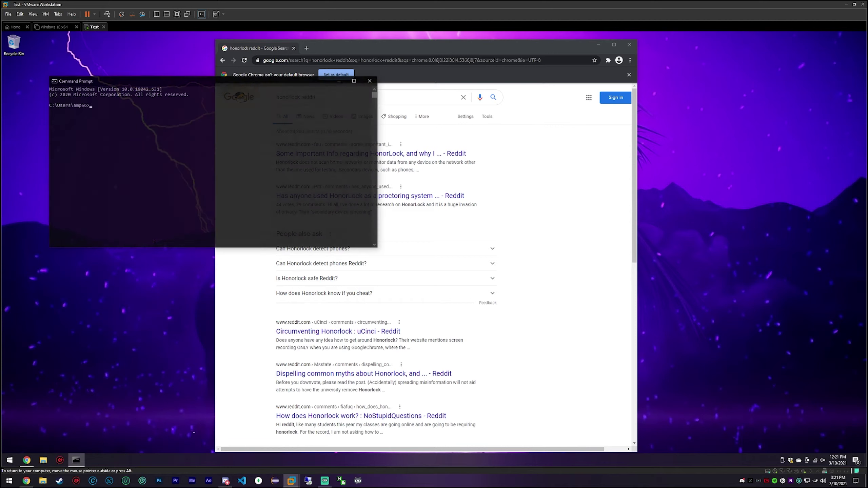
type("ipconfig")
key("Return")
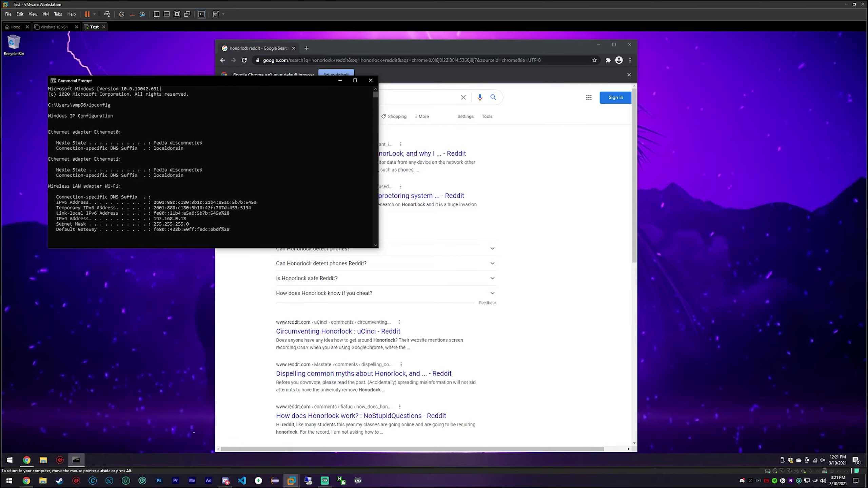
scroll(212, 164, "down", 1)
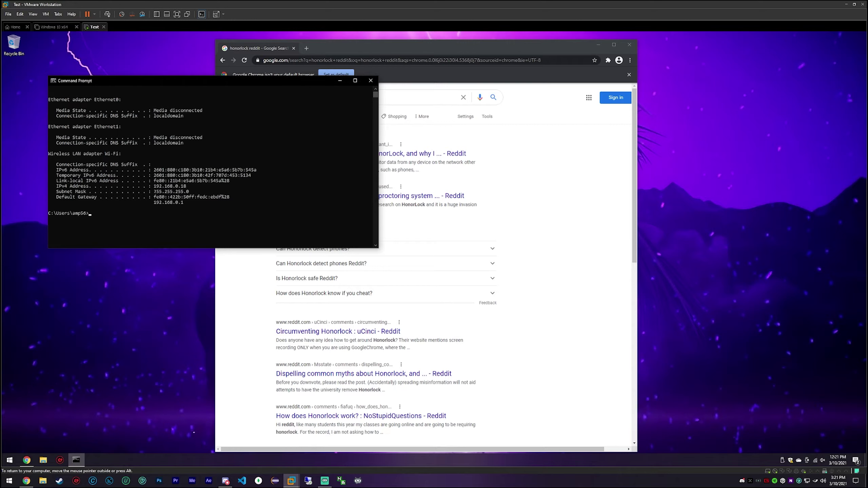
left_click_drag(154, 186, 183, 186)
key("ctrl+c")
- Run ipconfig in a Command Prompt on the host, check the Ethernet adapter's gateway, and close that window
left_click(9, 460)
type("cm")
key("Return")
type("ipconfig")
key("Return")
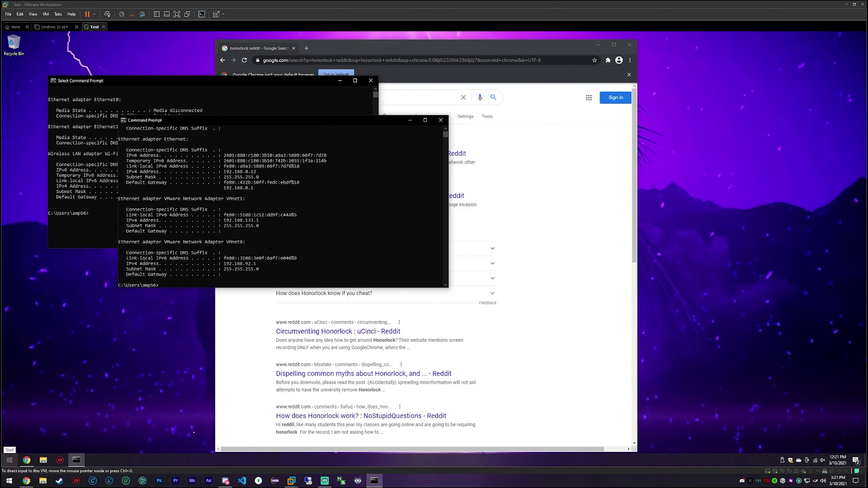
left_click_drag(249, 188, 256, 188)
left_click(440, 120)
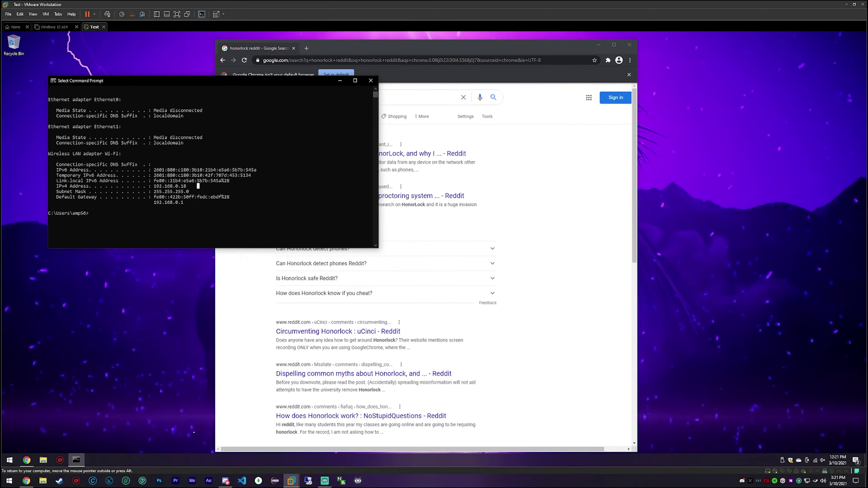
- Review the virtual machine's ipconfig output and close its Command Prompt
left_click_drag(191, 81, 254, 136)
scroll(274, 219, "up", 2)
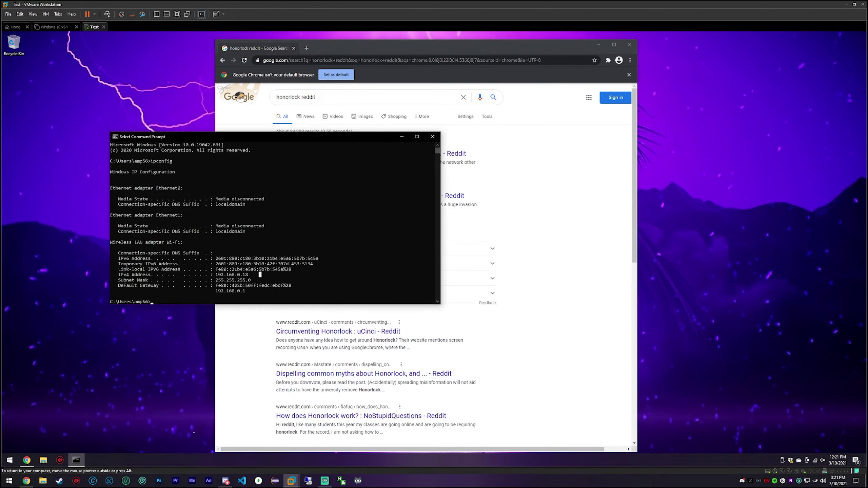
scroll(273, 222, "down", 4)
left_click(432, 137)
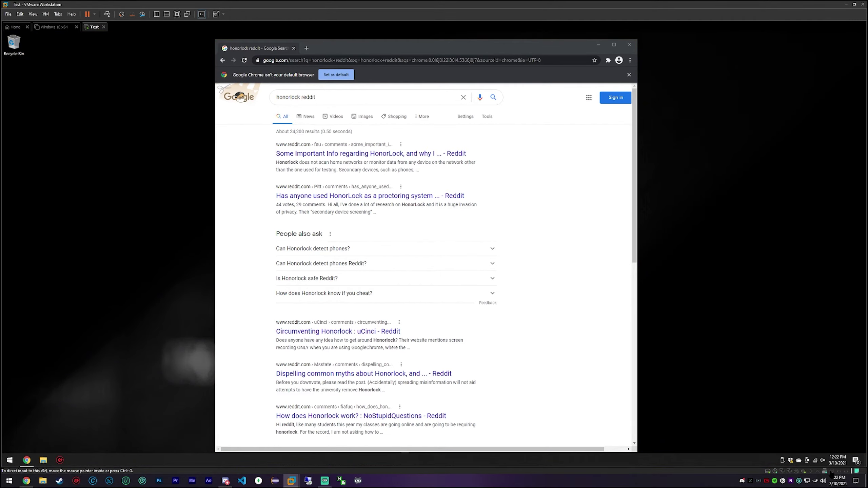
- Try to connect the Logitech C922 Pro Stream Webcam to the virtual machine, disconnecting it from the host
right_click(832, 474)
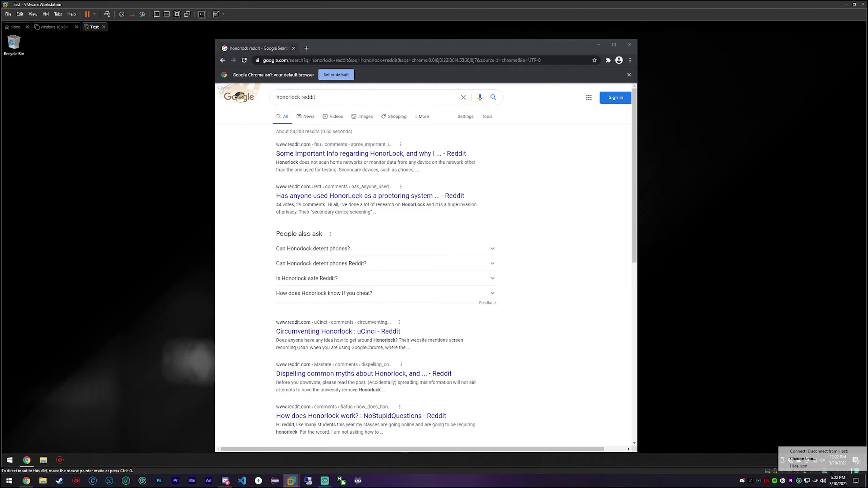
left_click(819, 452)
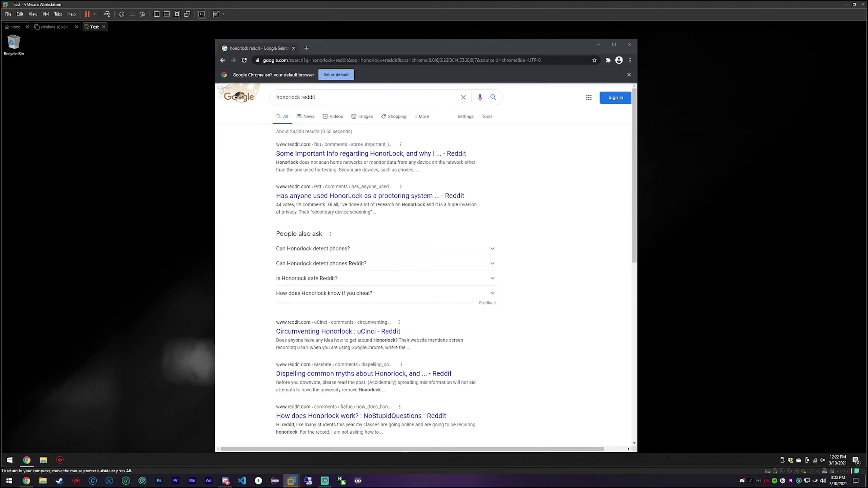
left_click(10, 460)
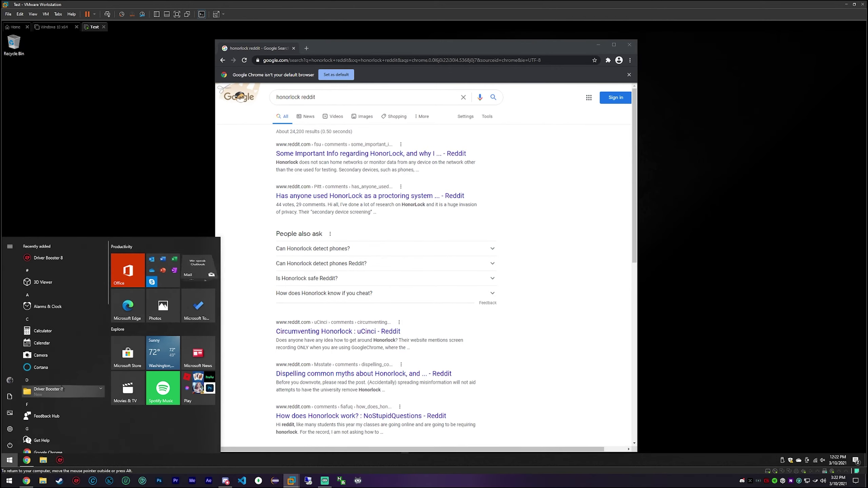
- Search for Logitech Capture in a new browser tab and open its official product page
left_click(306, 49)
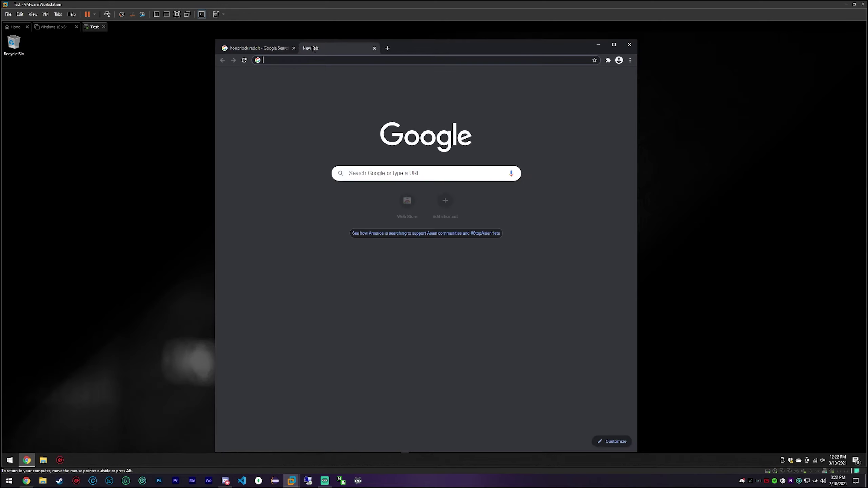
type("logitech d")
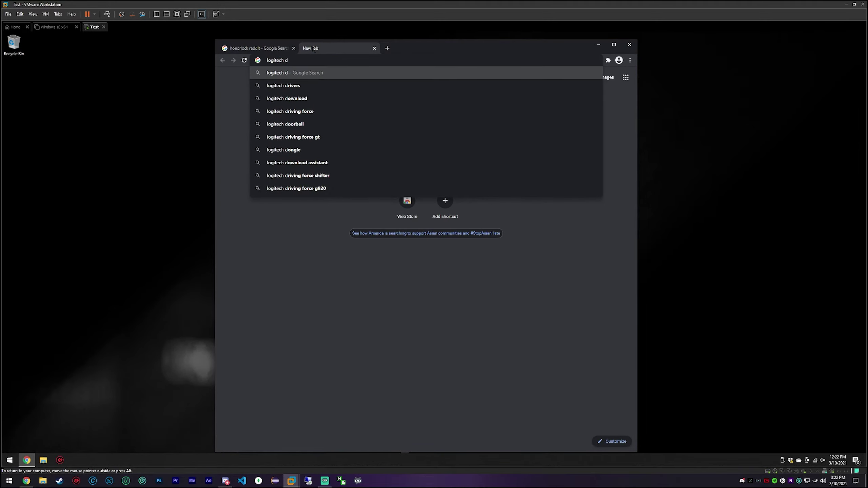
key("BackSpace")
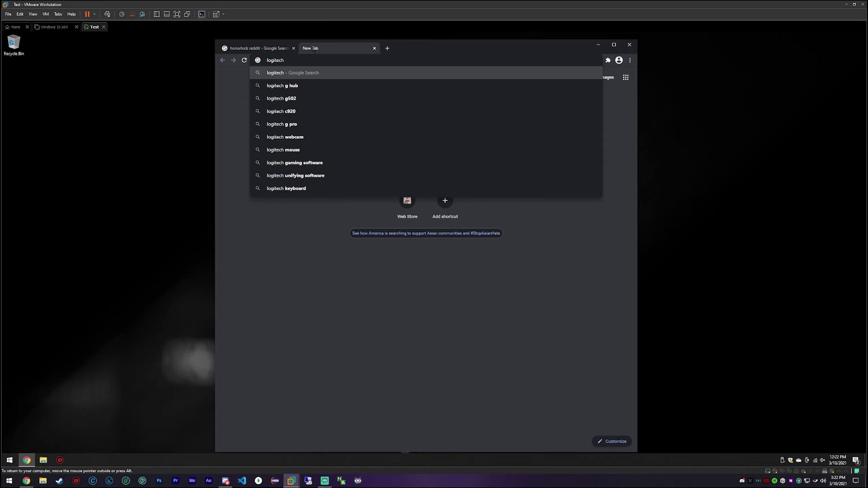
type("ca")
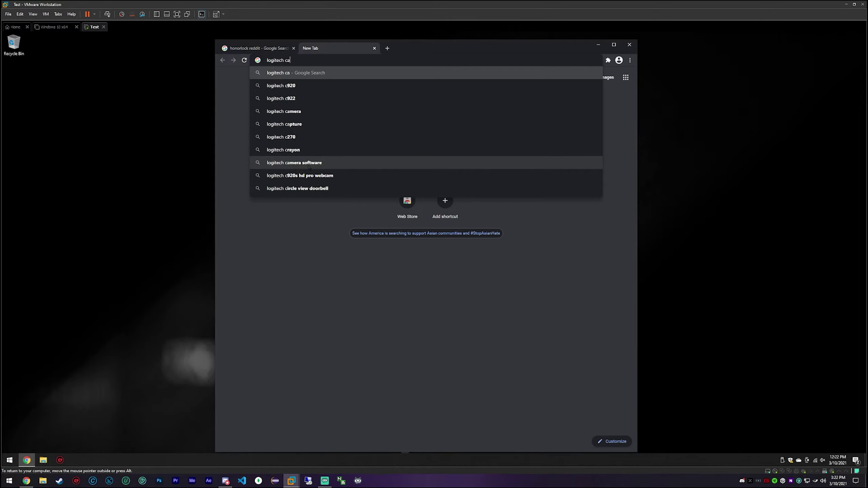
type("ptire")
key("Return")
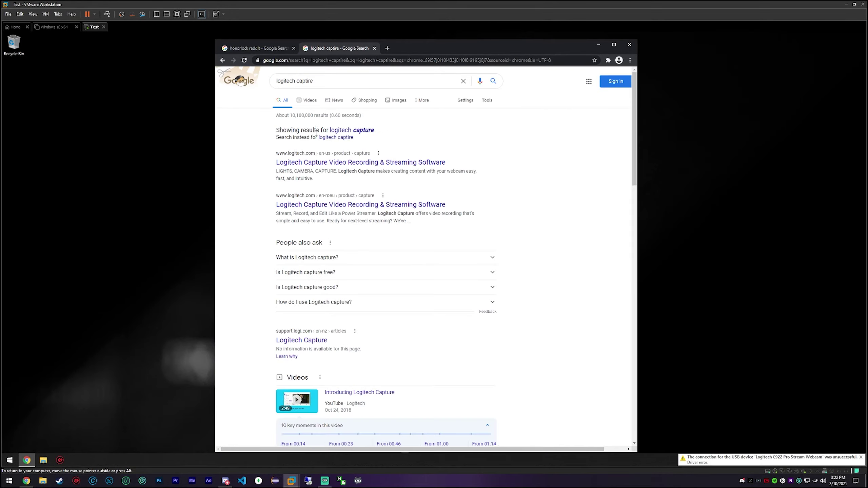
left_click(342, 162)
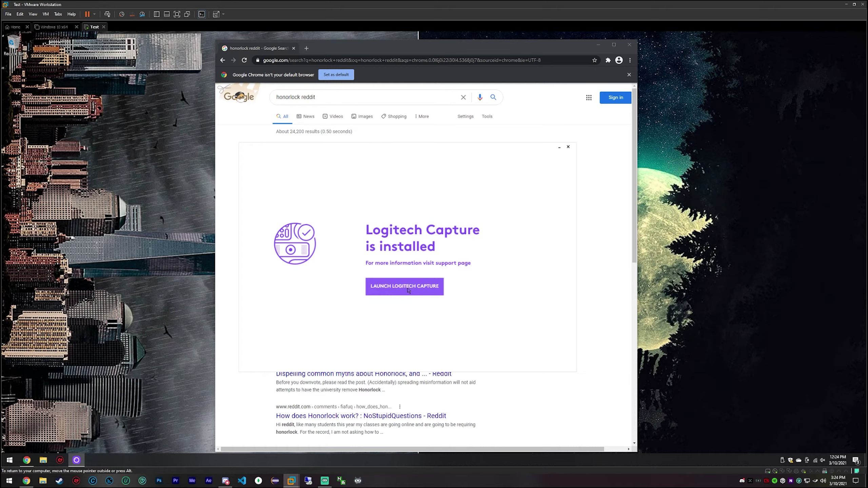
- Launch the installed Logitech Capture, move the browser window aside, and go through and close the What's New introduction
left_click(408, 288)
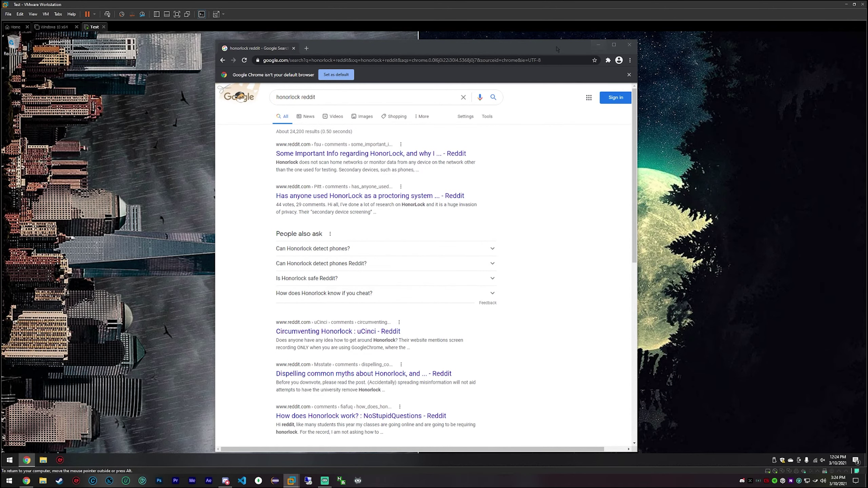
left_click_drag(558, 49, 481, 46)
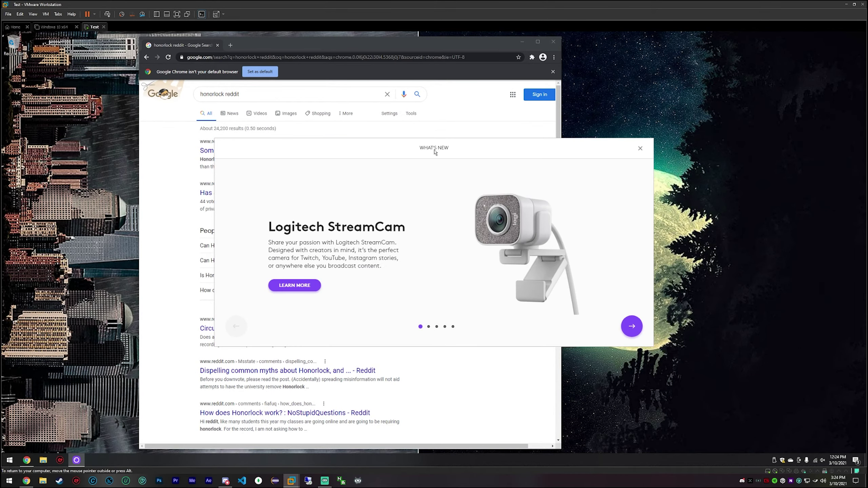
left_click(631, 326)
left_click(631, 328)
left_click(631, 328)
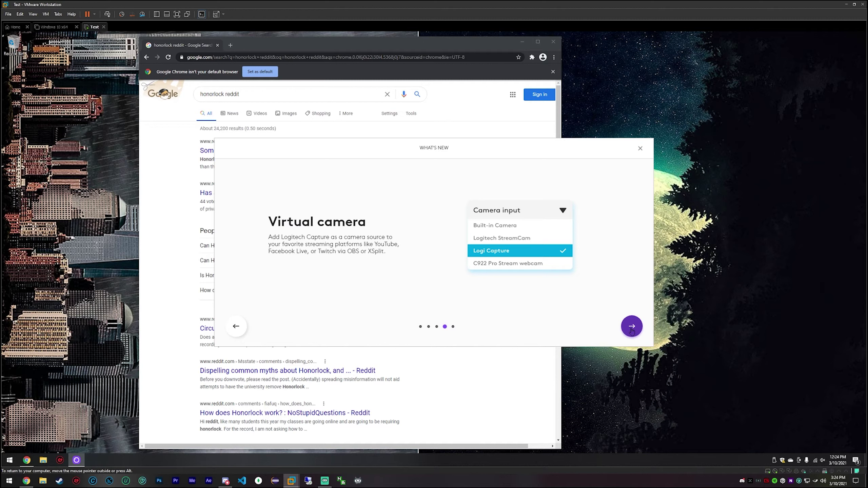
left_click(631, 328)
left_click(640, 151)
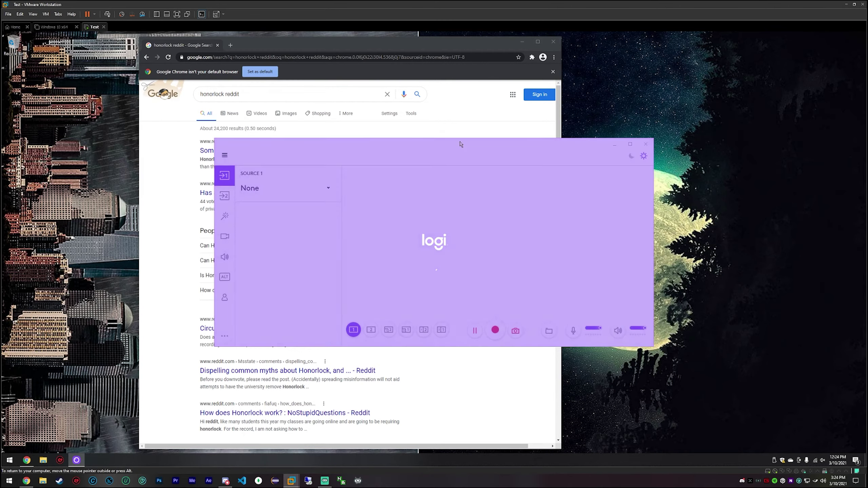
- Check the Source 1 options in Logitech Capture and try twice to connect the C922 Pro Stream Webcam from the host
left_click(284, 194)
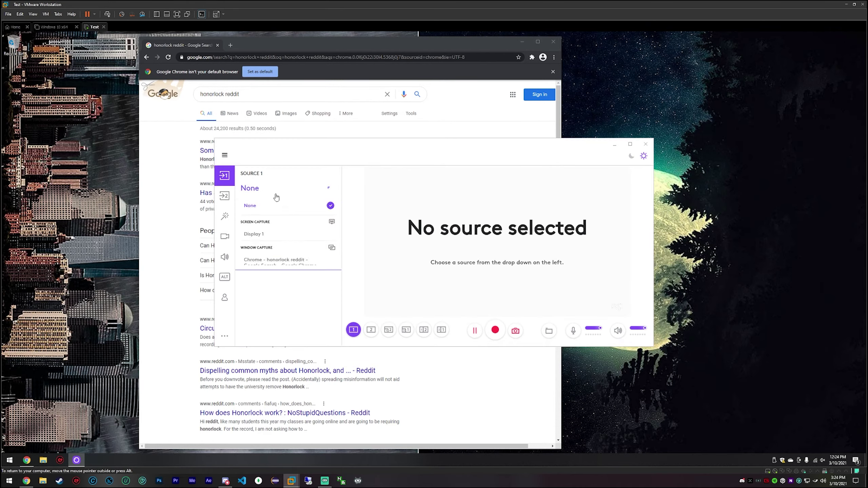
left_click(329, 190)
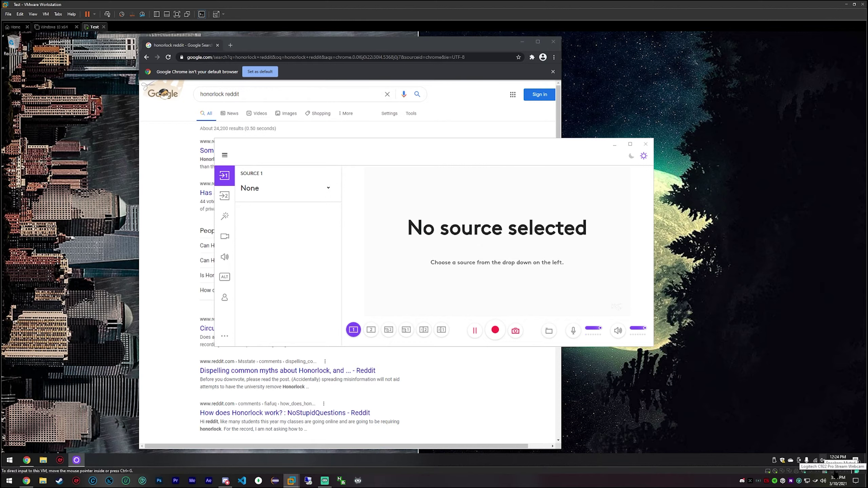
right_click(830, 473)
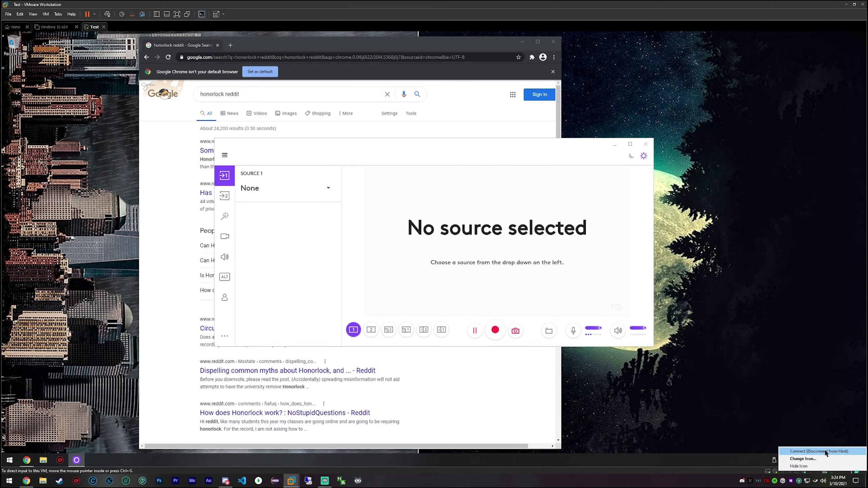
left_click(819, 451)
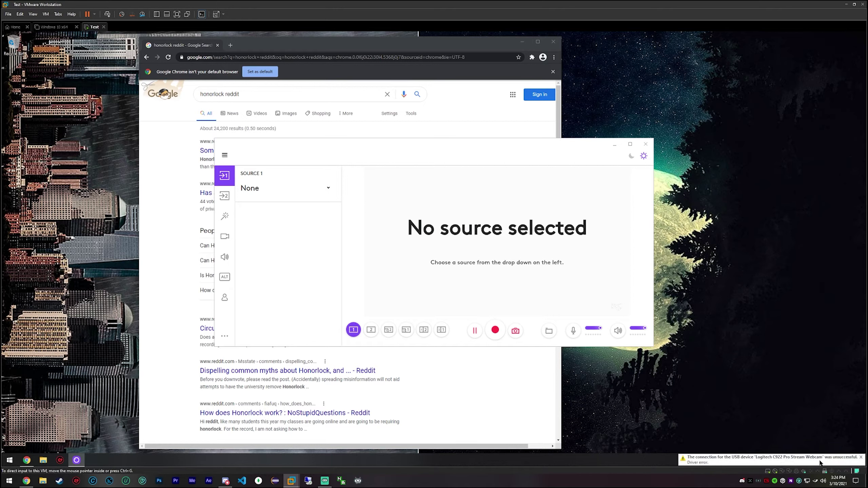
left_click(861, 457)
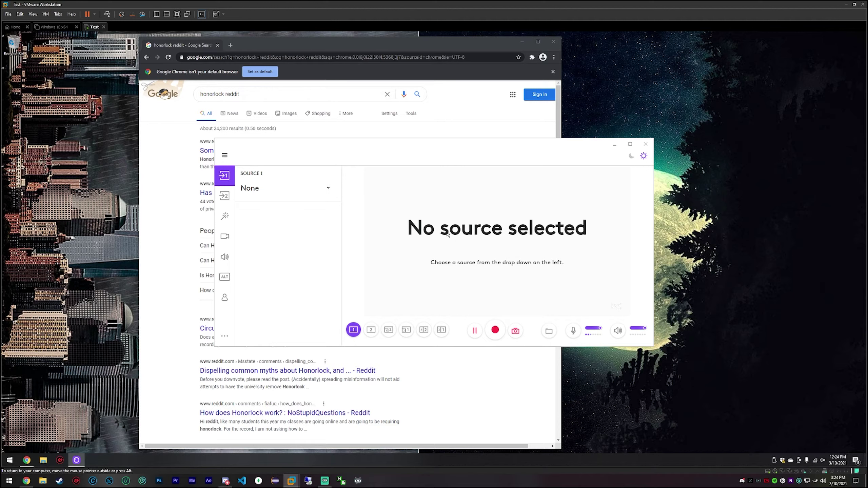
left_click(833, 474)
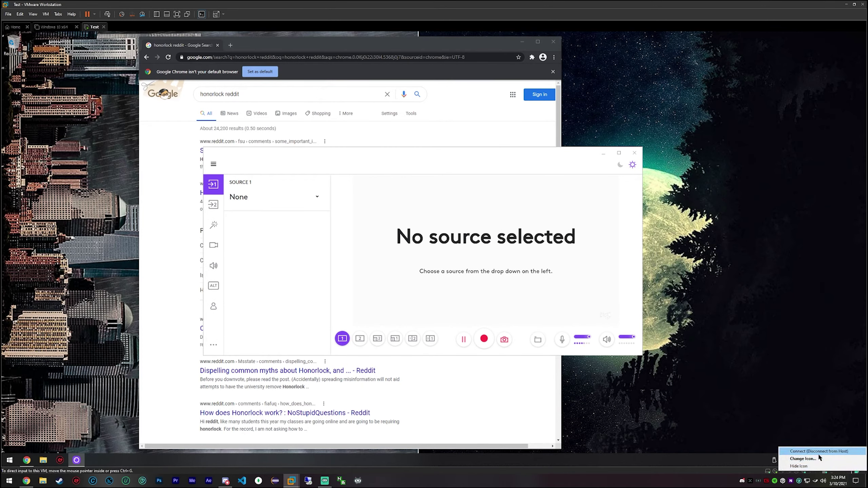
left_click(819, 452)
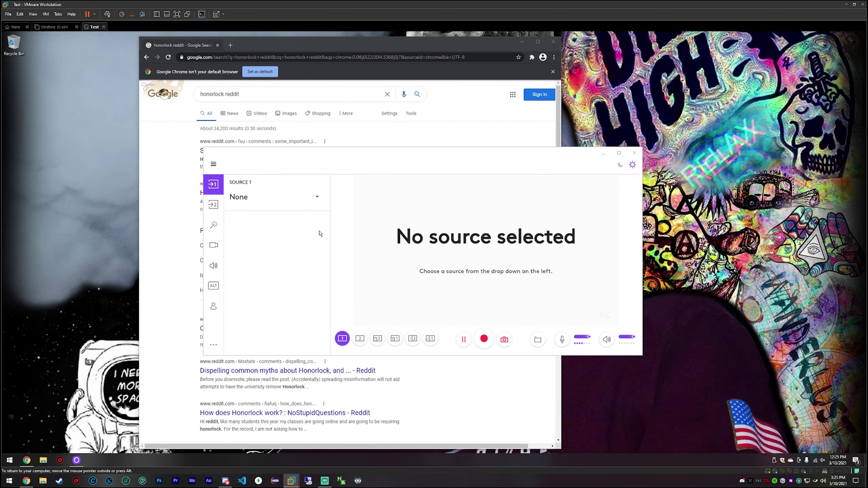
- Switch Logitech Capture to its dark theme and reposition its window over the browser
left_click_drag(392, 154, 330, 162)
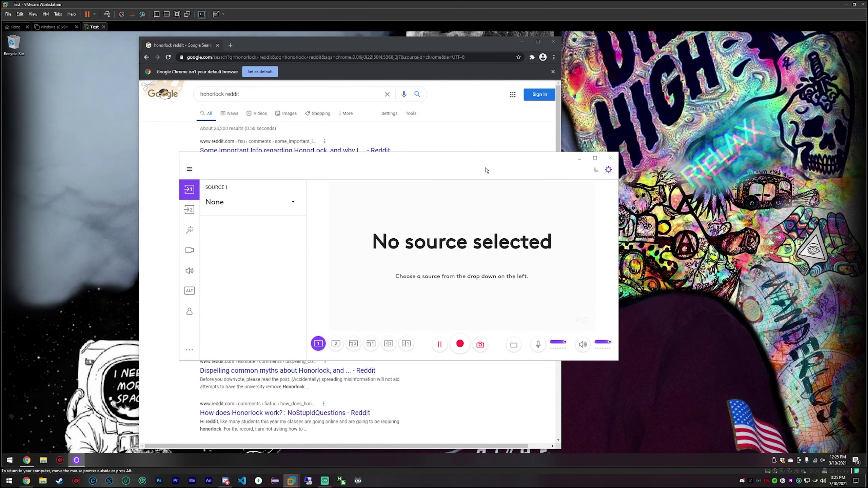
left_click(599, 173)
left_click_drag(598, 172, 634, 173)
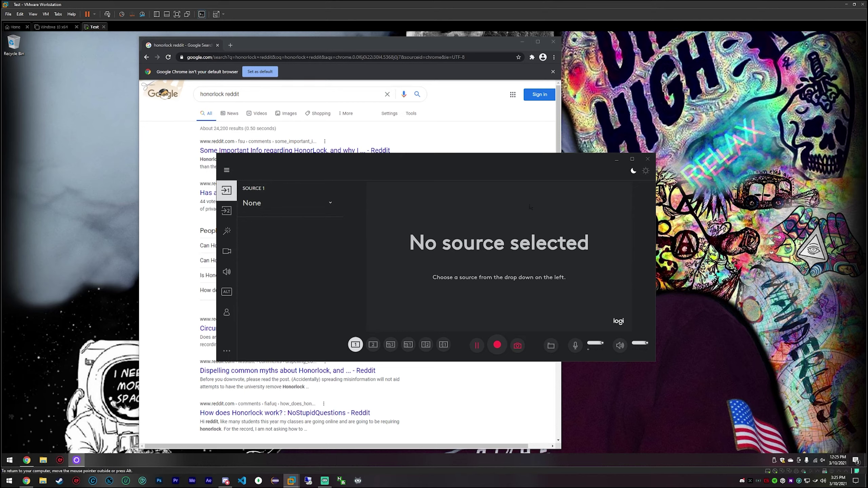
- Close Logitech Capture and reposition the browser window in the virtual machine
left_click_drag(534, 164, 525, 157)
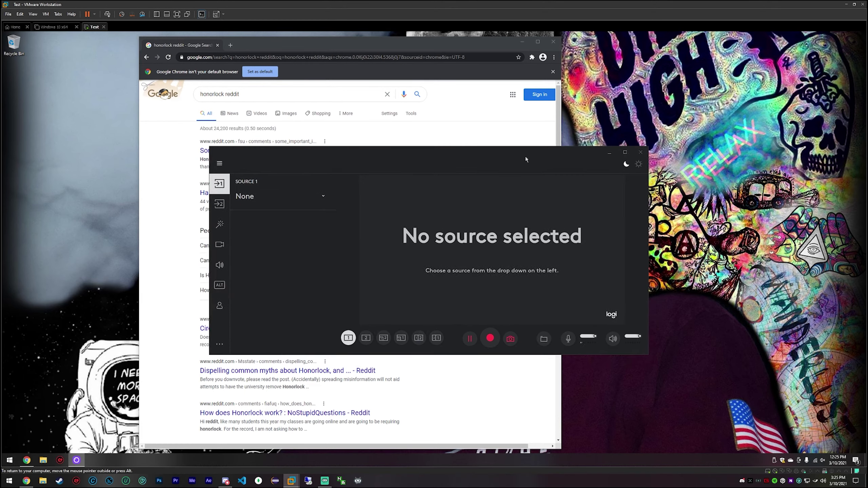
left_click(640, 152)
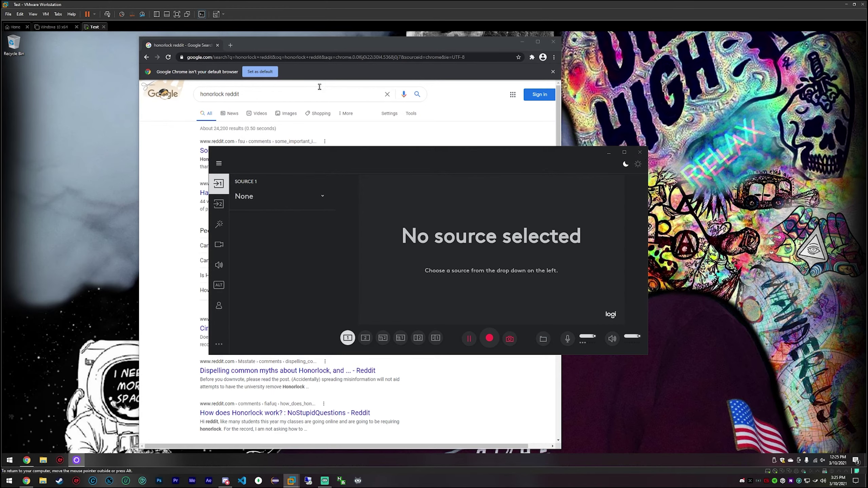
left_click_drag(423, 50, 441, 50)
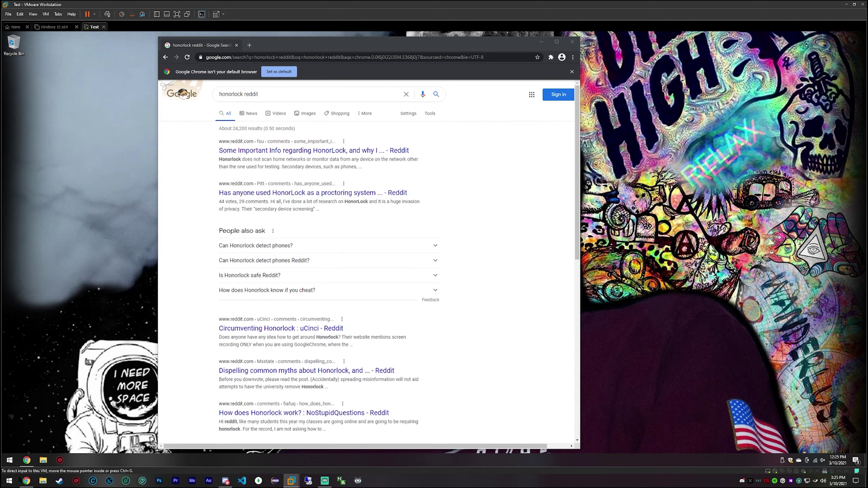
- Launch ExpressVPN on the host, connect it to Canada - Toronto, and reposition its window over the virtual machine
left_click(6, 482)
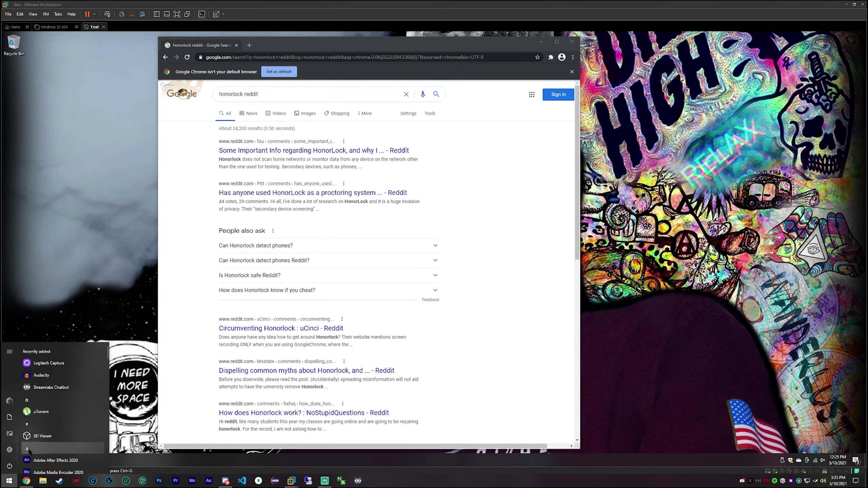
type("exp")
key("Return")
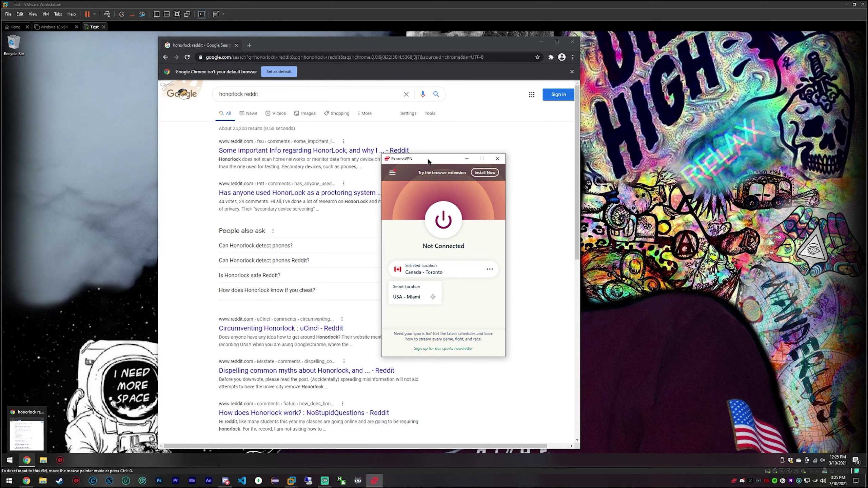
left_click_drag(427, 159, 408, 166)
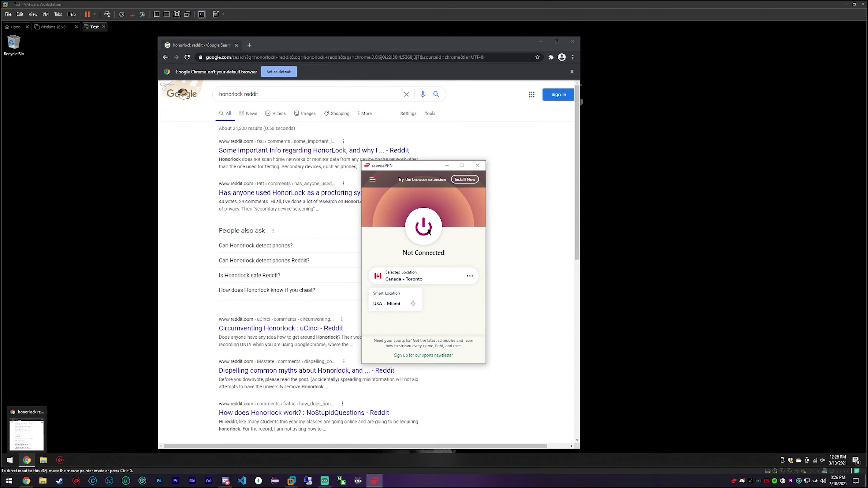
left_click_drag(419, 167, 419, 157)
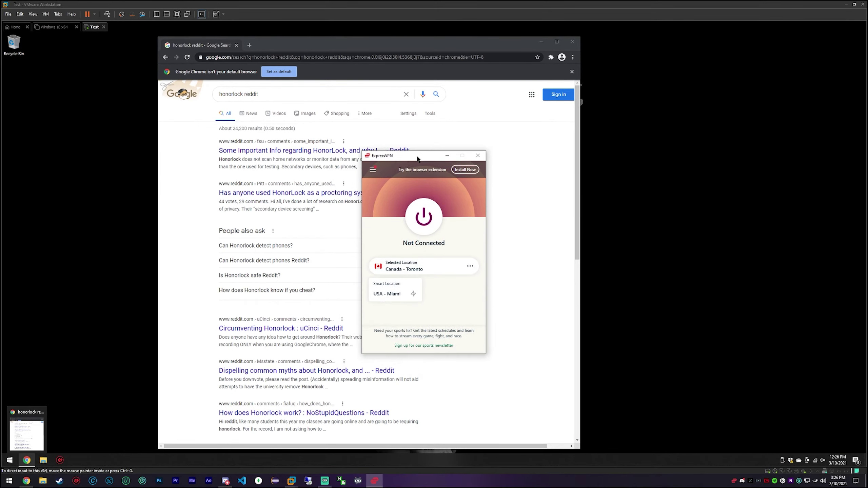
left_click(424, 223)
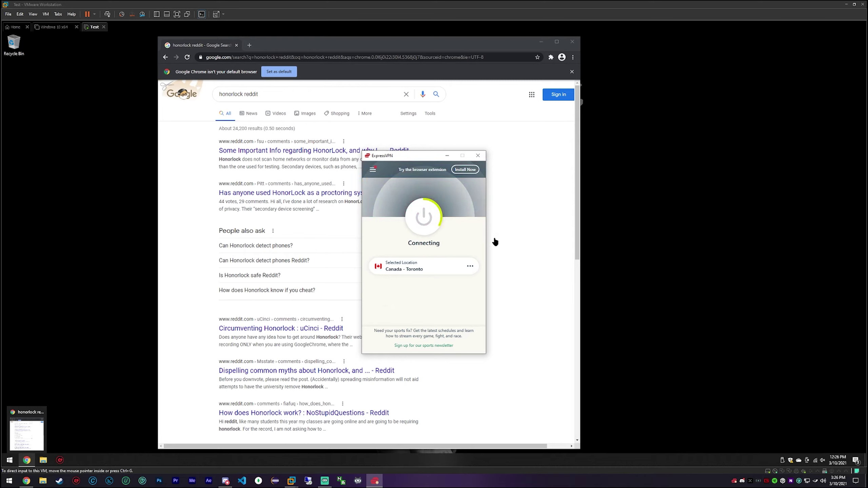
left_click_drag(425, 162, 403, 176)
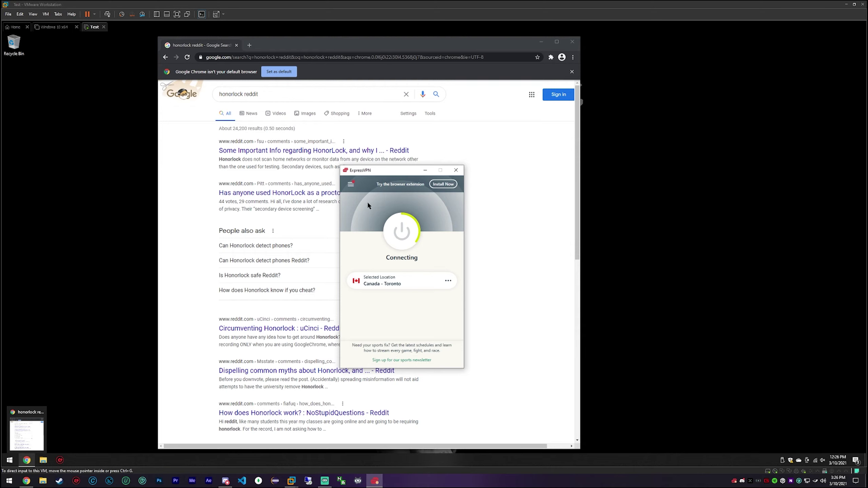
left_click_drag(395, 171, 429, 175)
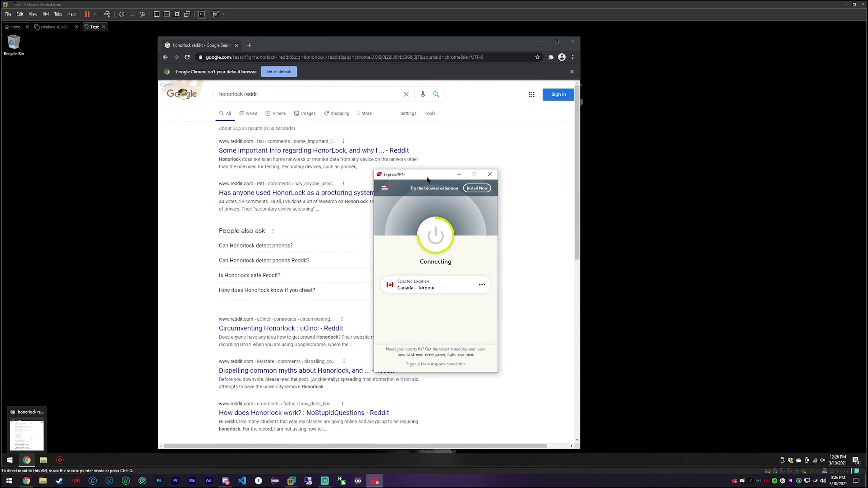
left_click_drag(428, 180, 401, 184)
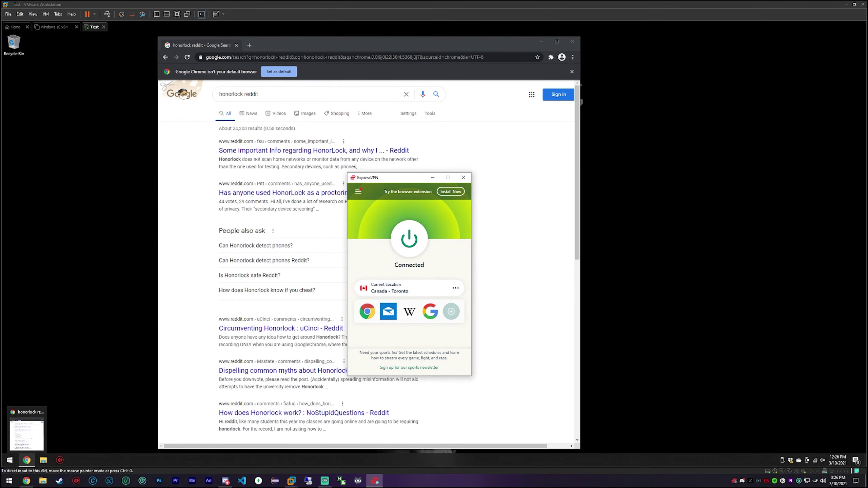
- Recheck the host's ExpressVPN window, return to the virtual machine's browser and dismiss the default-browser notice
left_click_drag(291, 49, 336, 50)
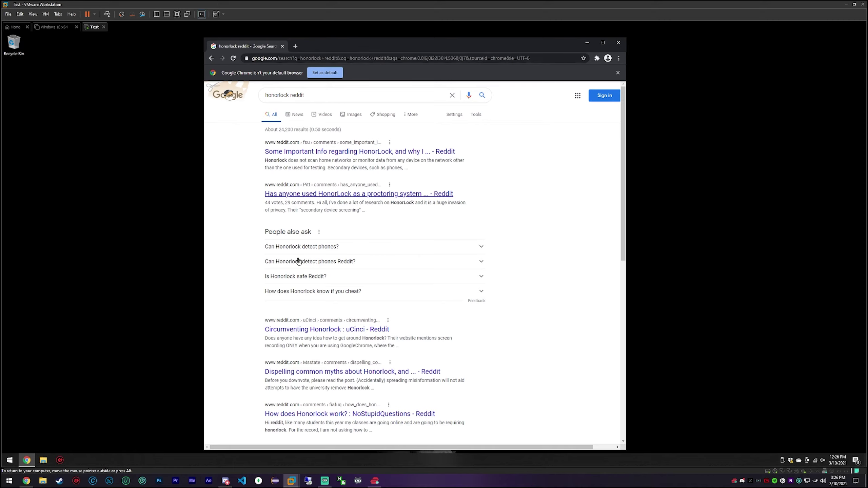
left_click(374, 481)
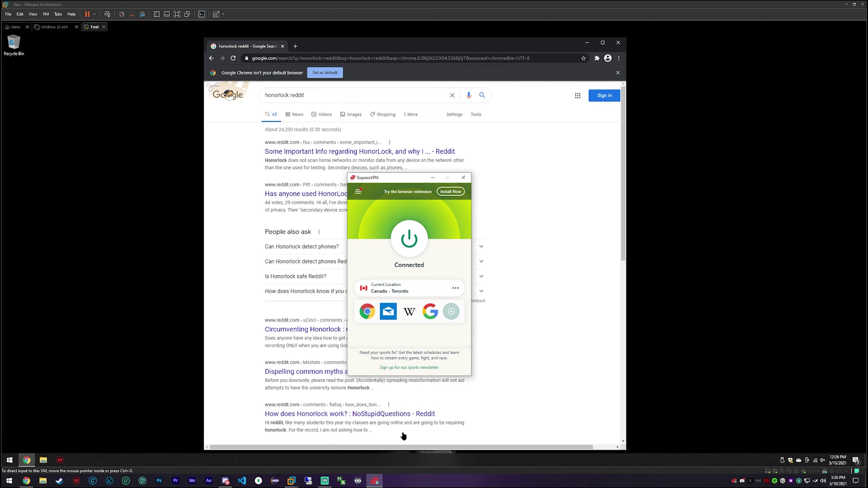
left_click(539, 176)
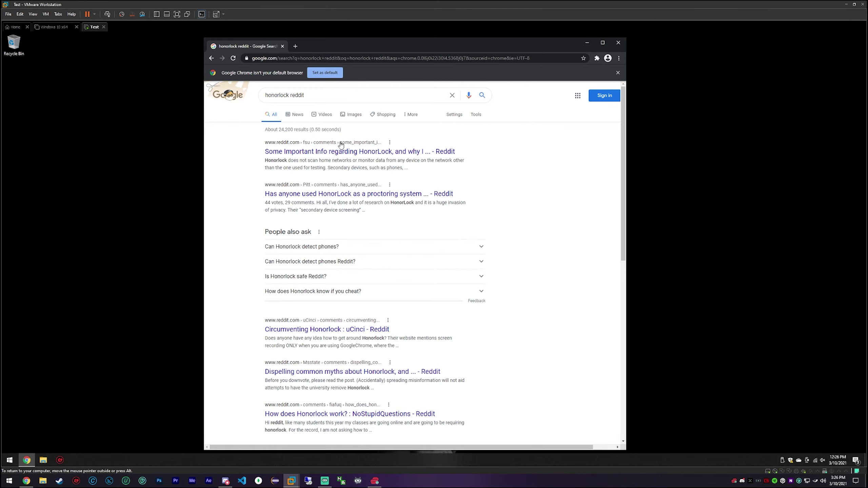
left_click(618, 72)
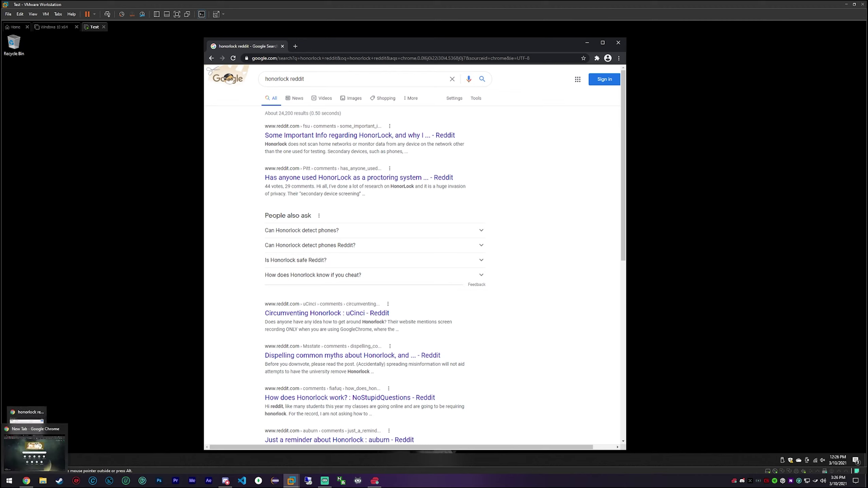
left_click(319, 79)
left_click(570, 167)
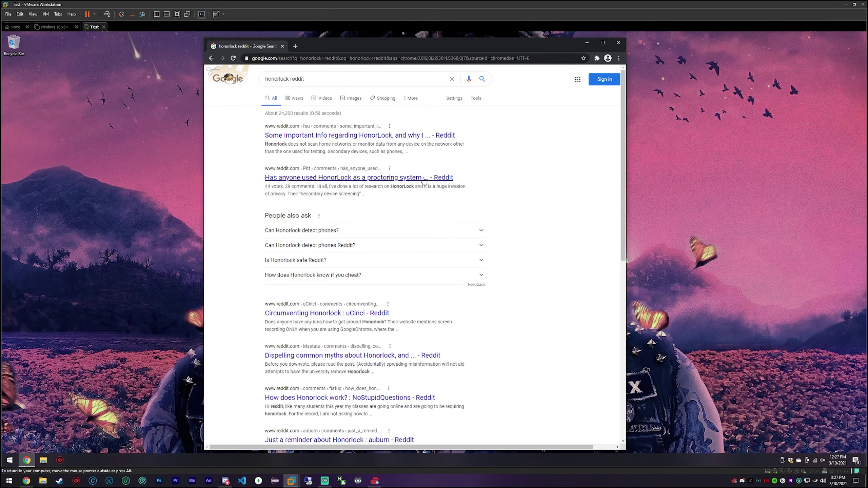
scroll(387, 189, "down", 2)
scroll(376, 197, "up", 2)
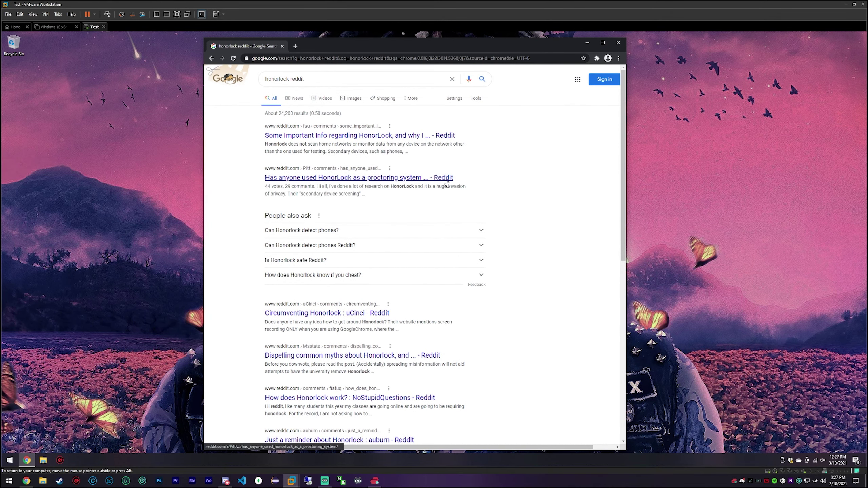
key("alt")
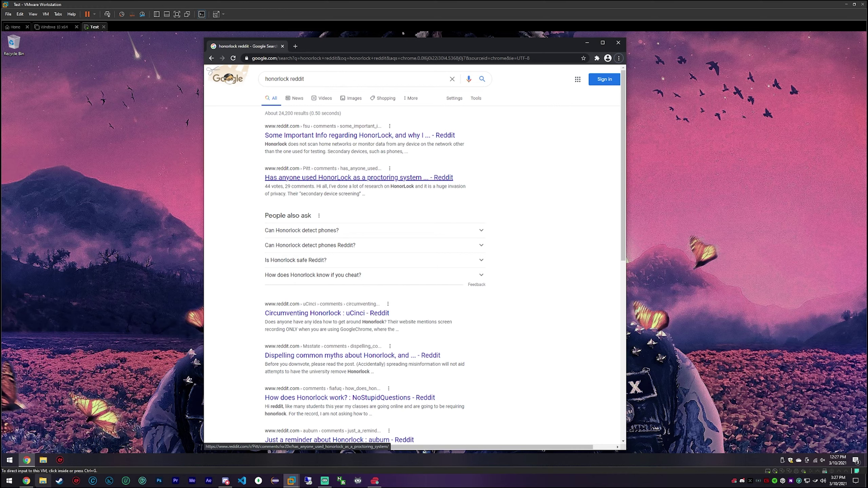
left_click(478, 177)
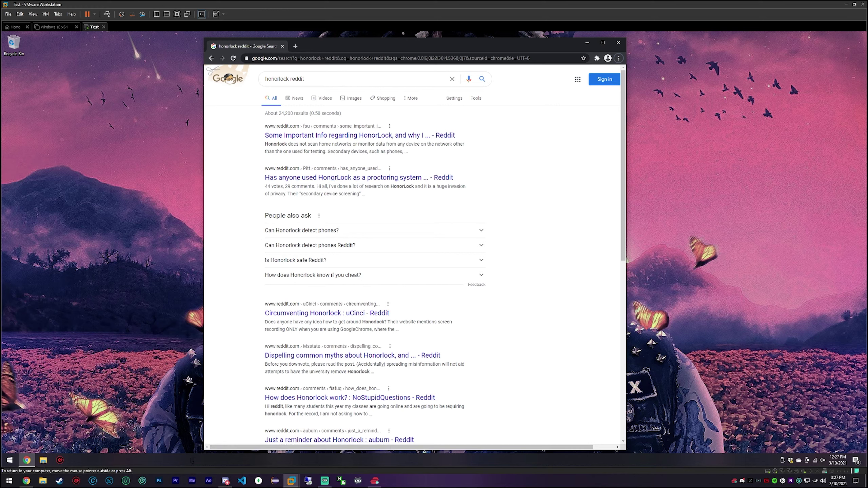
left_click(90, 360)
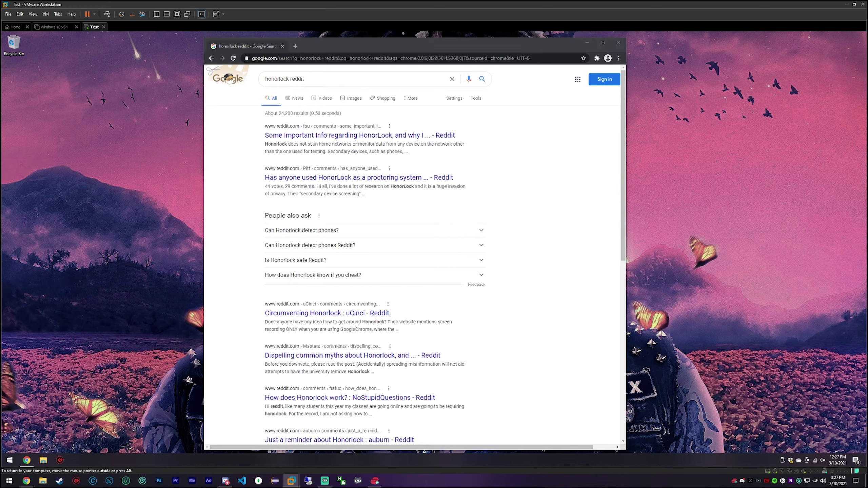
left_click(481, 153)
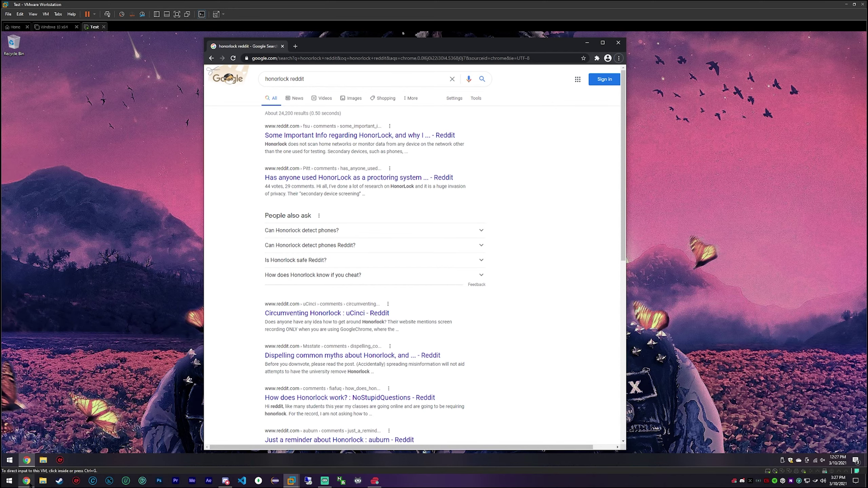
- Bring the host's Chrome window over the virtual machine, search Google for "answers", and move the window off the screen again
left_click_drag(0, 236, 511, 283)
type("answers")
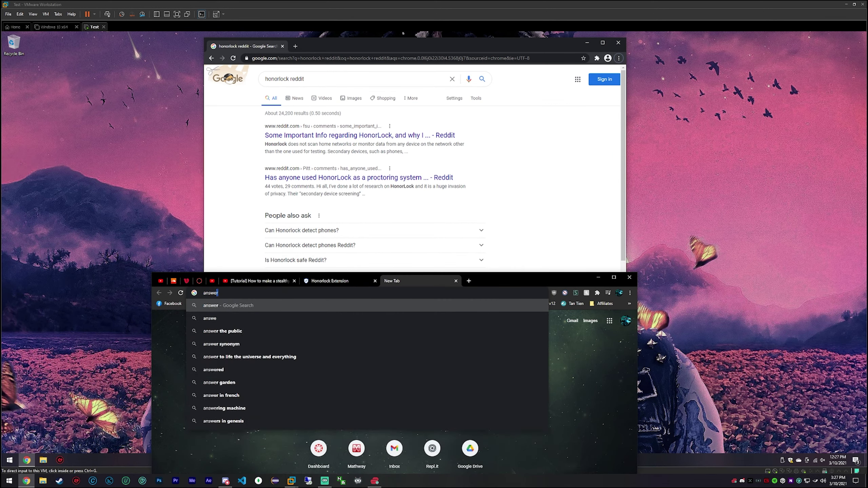
key("Return")
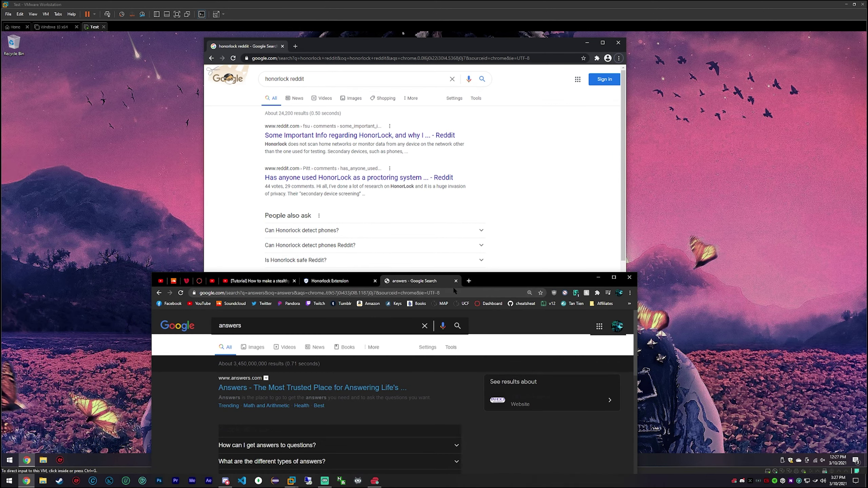
left_click_drag(494, 286, 0, 251)
left_click(506, 173)
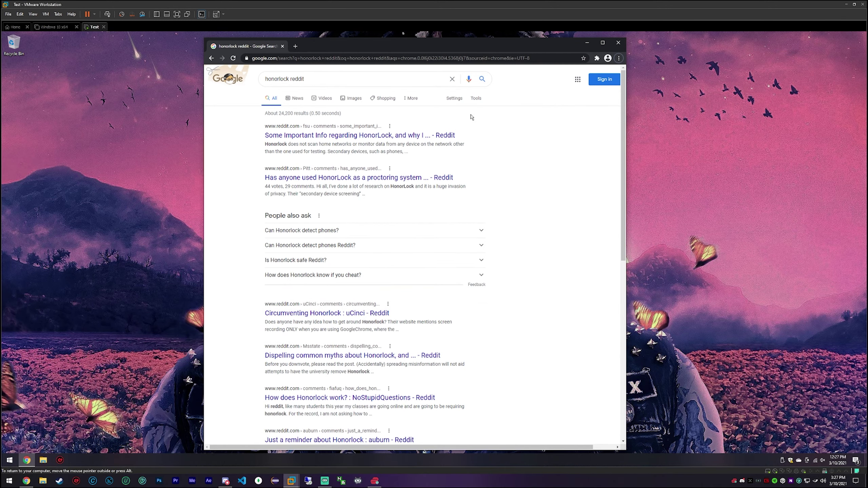
mouse_move(490, 49)
left_mouse_down()
mouse_move(479, 51)
mouse_move(498, 47)
left_mouse_up()
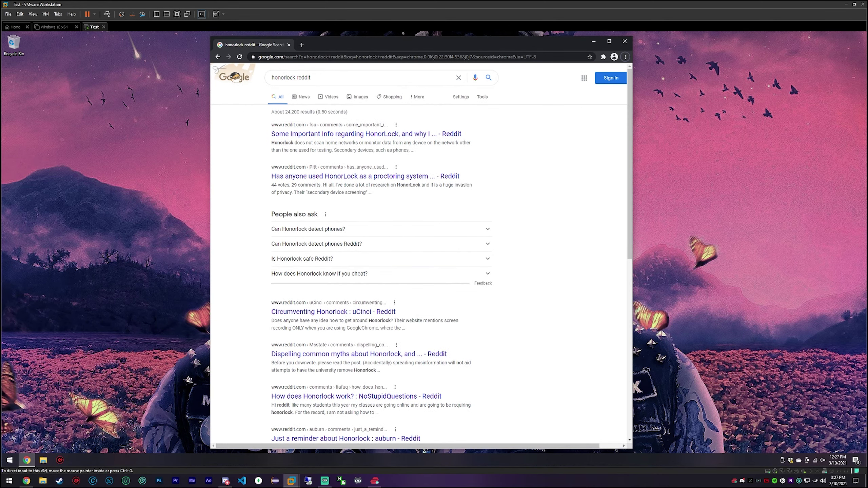
- Return to the virtual machine, open its File Explorer to view Quick access, and close it
key("alt+Tab")
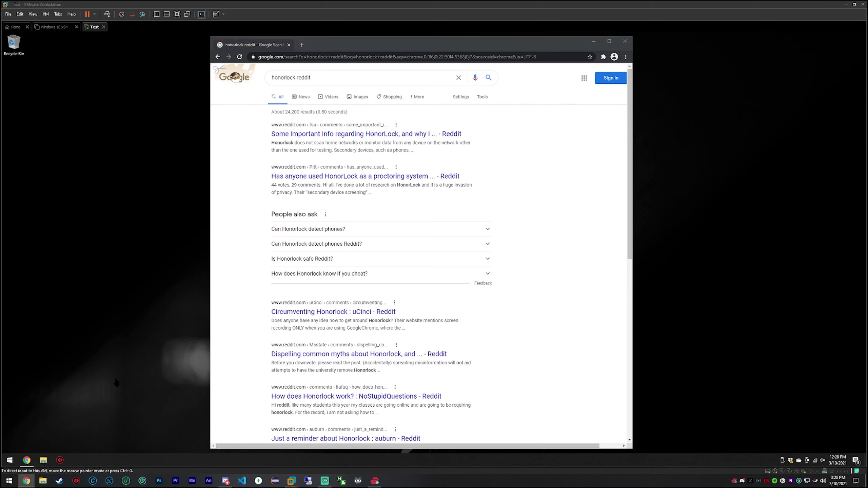
left_click(114, 353)
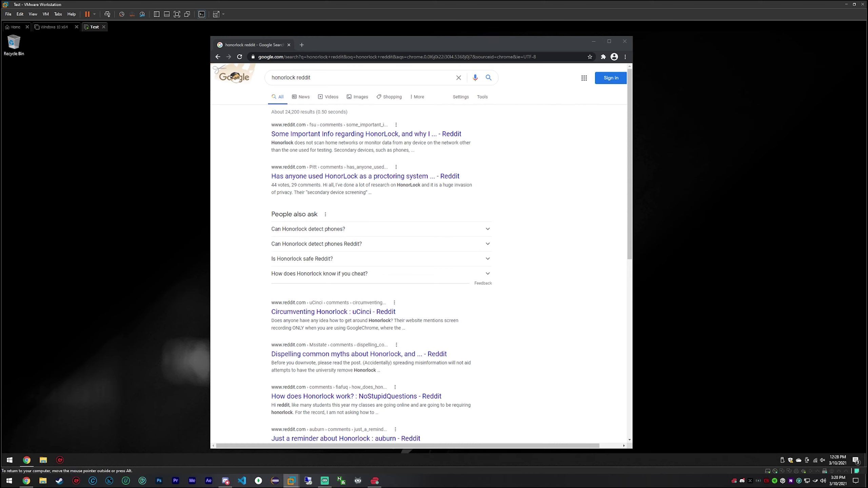
left_click(43, 459)
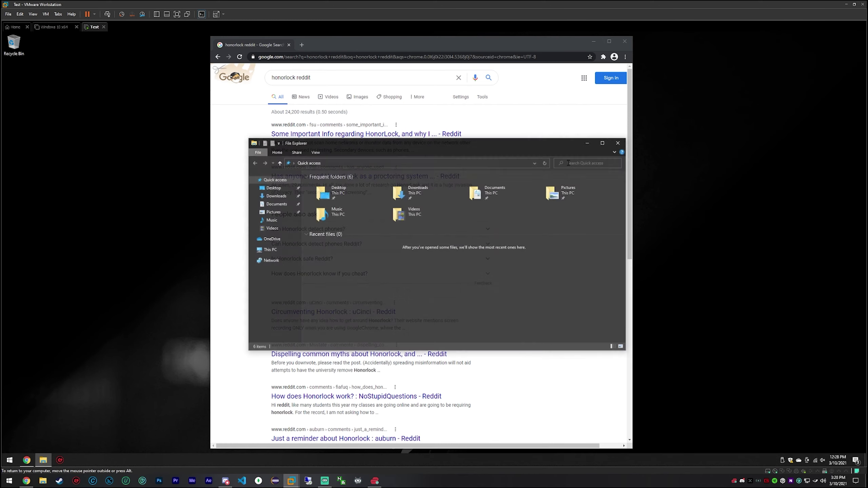
left_click(620, 145)
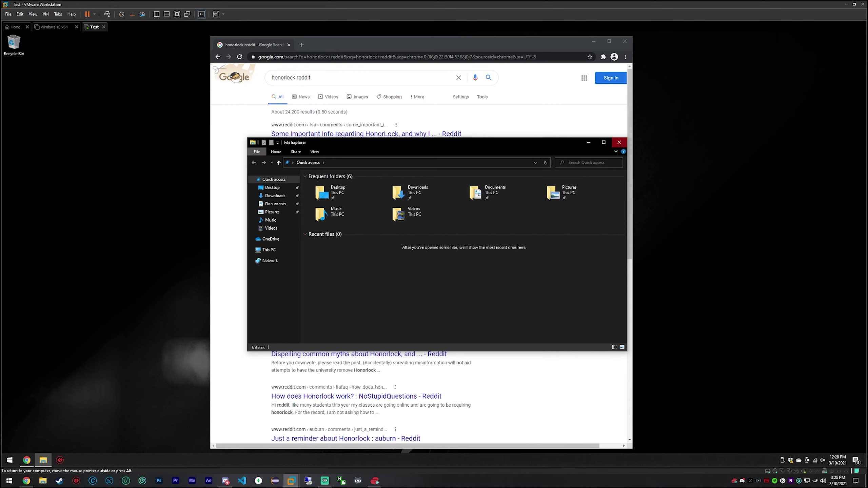
- Open the virtual machine's Device Manager and inspect the display, DVD/CD-ROM, human interface, IDE ATA/ATAPI and pointing devices, collapsing each category again
right_click(10, 460)
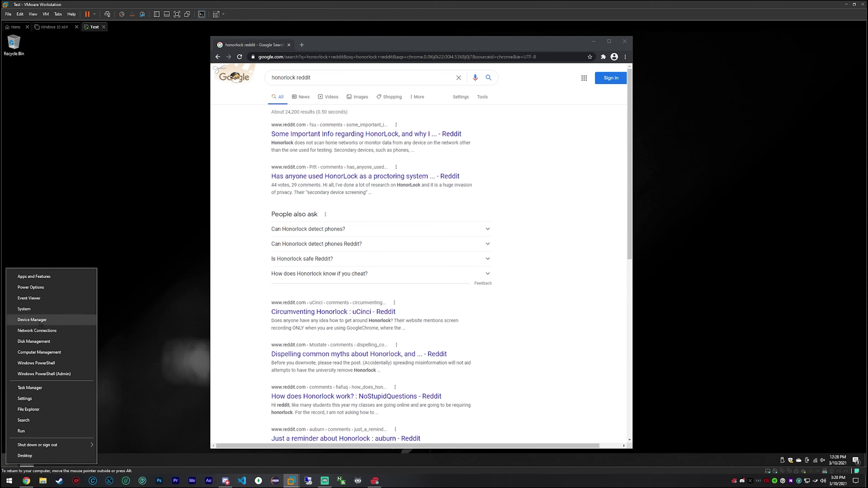
left_click(54, 320)
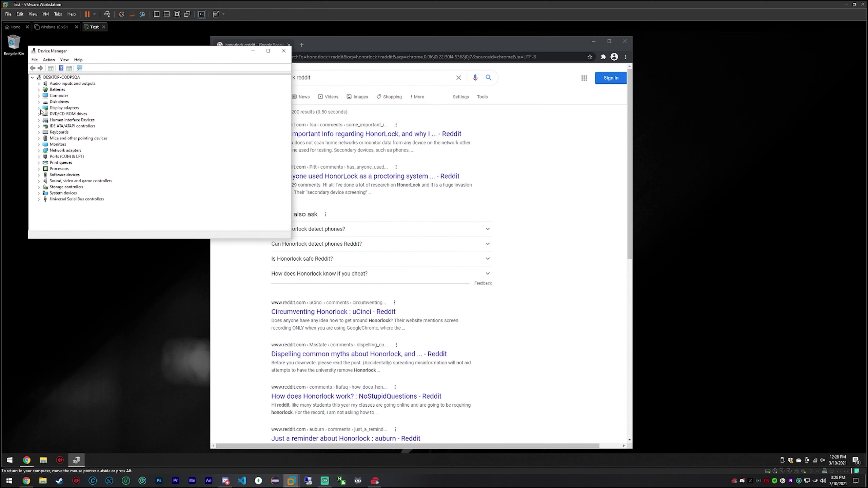
left_click(39, 108)
left_click(39, 120)
left_click(39, 132)
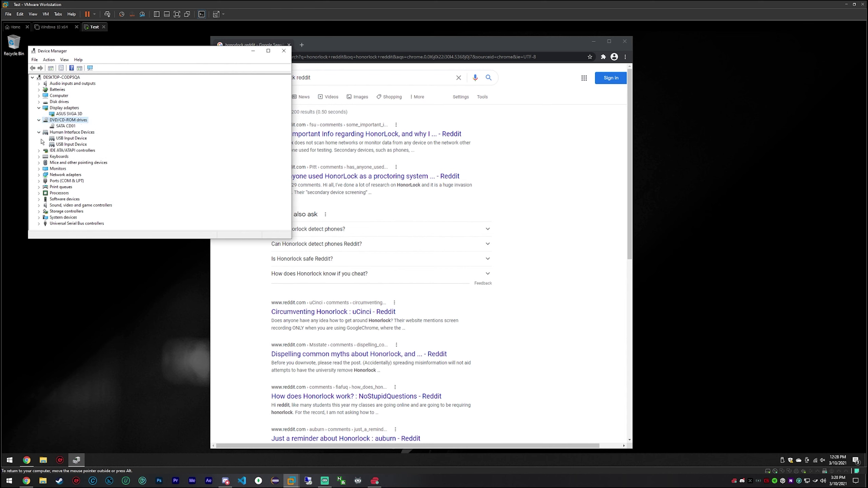
left_click(39, 151)
left_click(39, 187)
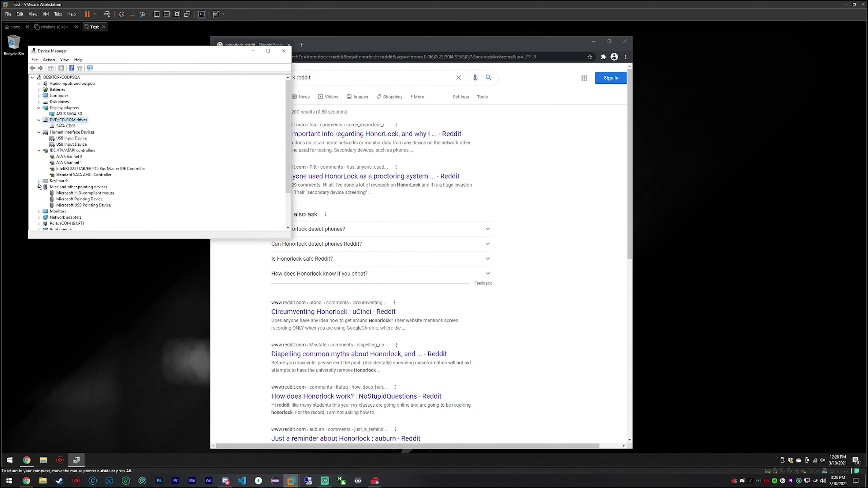
left_click(39, 186)
left_click(39, 150)
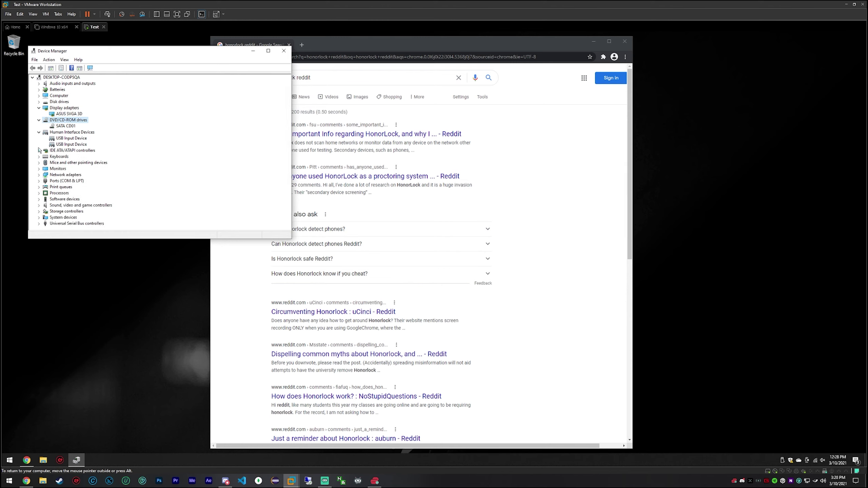
left_click(39, 132)
left_click(39, 120)
left_click(39, 108)
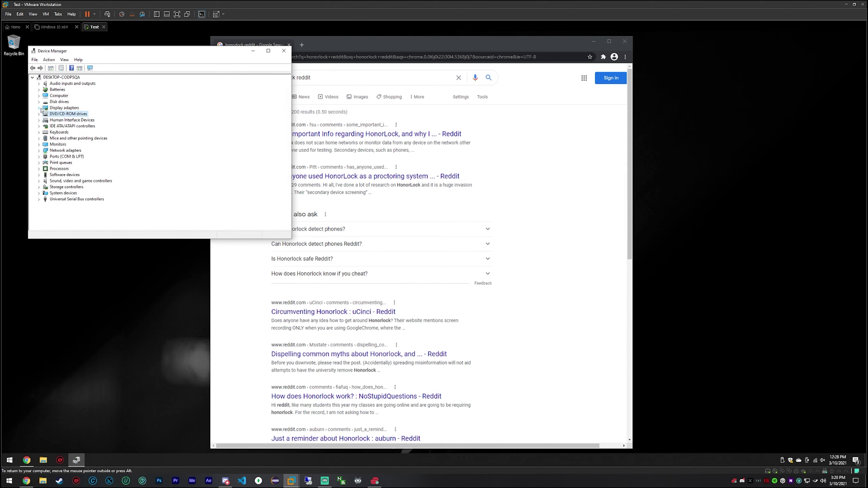
- Close the virtual machine's Device Manager and make its Chrome window with the "honorlock reddit" results slightly shorter
left_click(283, 51)
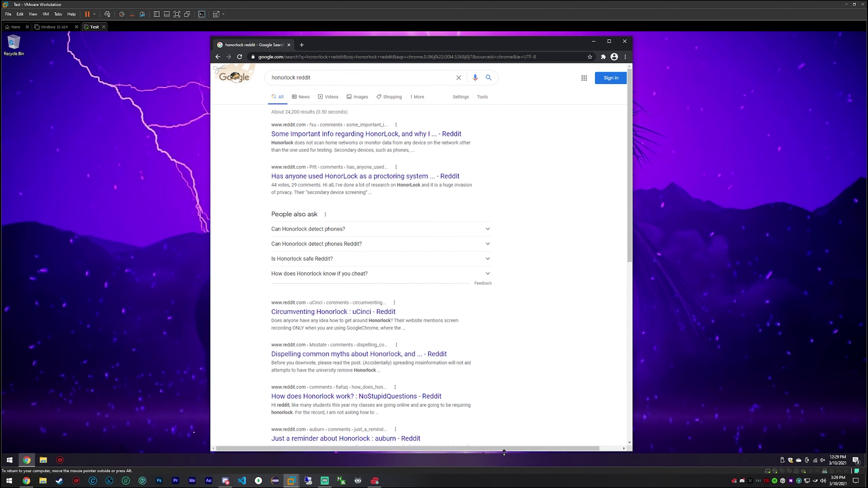
left_click_drag(504, 450, 501, 444)
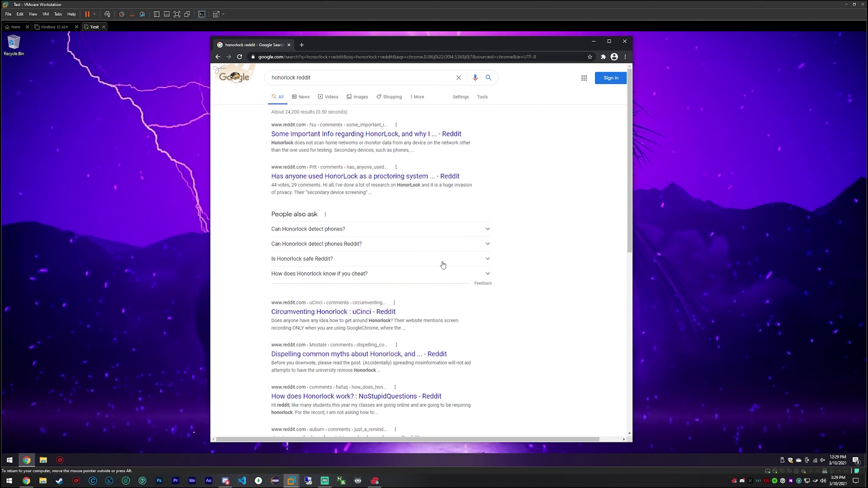
scroll(623, 236, "down", 1)
scroll(581, 191, "up", 1)
left_click_drag(495, 48, 486, 48)
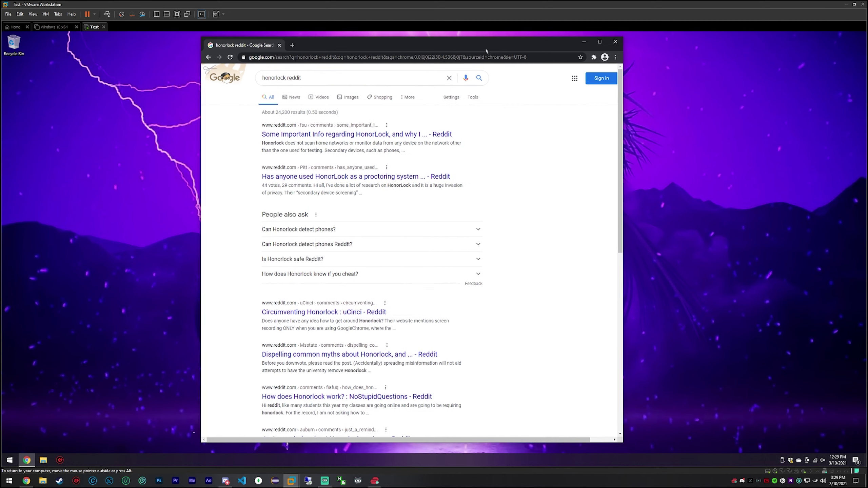
left_click(374, 481)
left_click(375, 481)
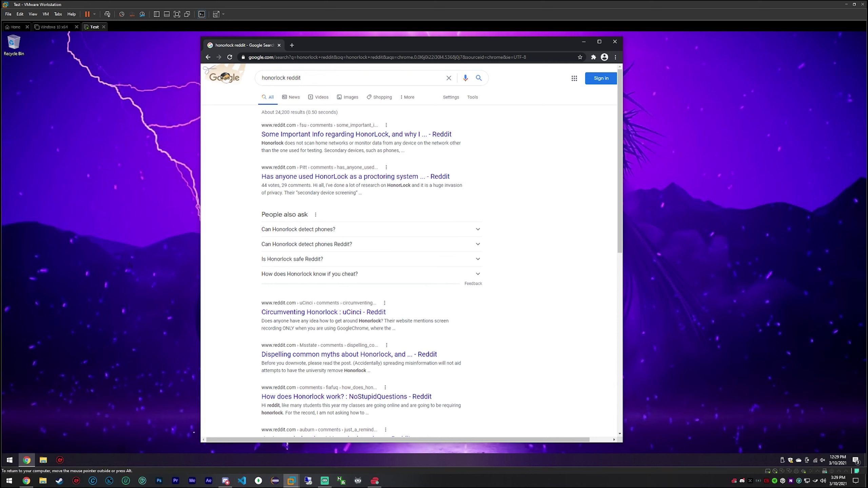
left_click_drag(302, 46, 319, 54)
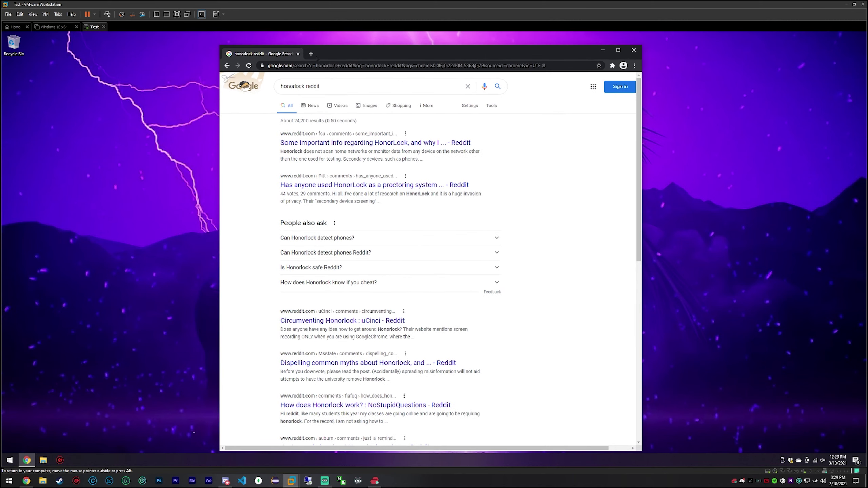
mouse_move(413, 55)
left_mouse_down()
mouse_move(427, 55)
mouse_move(411, 48)
left_mouse_up()
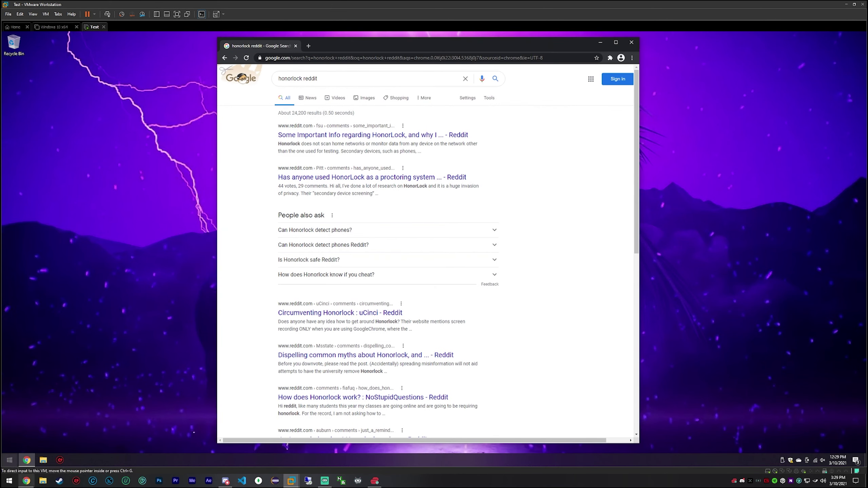
left_click_drag(0, 199, 0, 178)
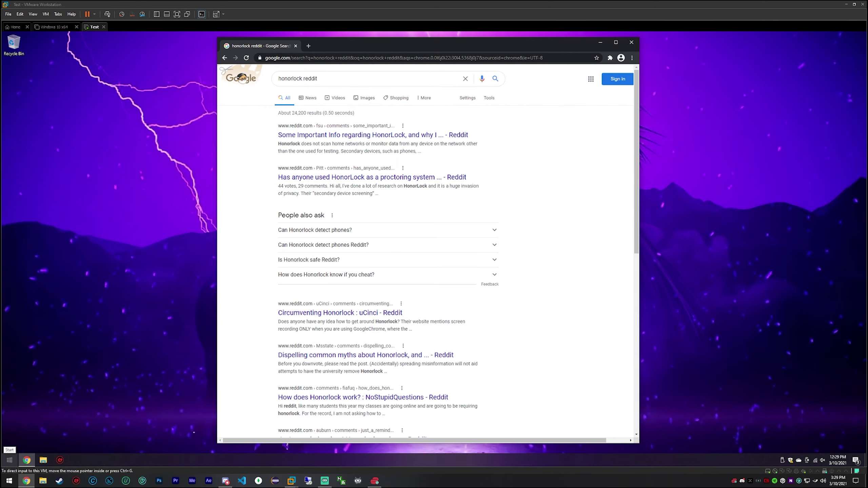